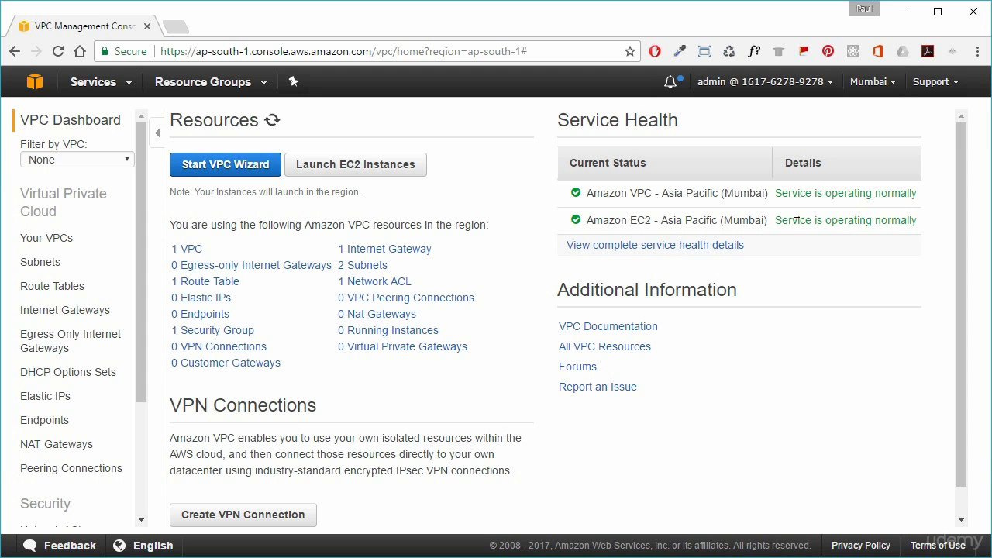
pyautogui.click(130, 82)
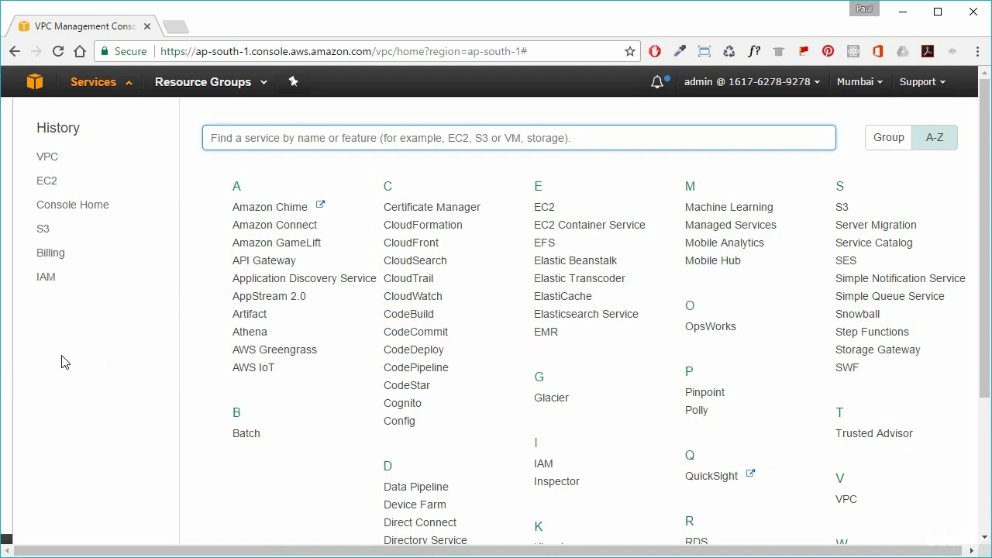
pyautogui.click(8, 358)
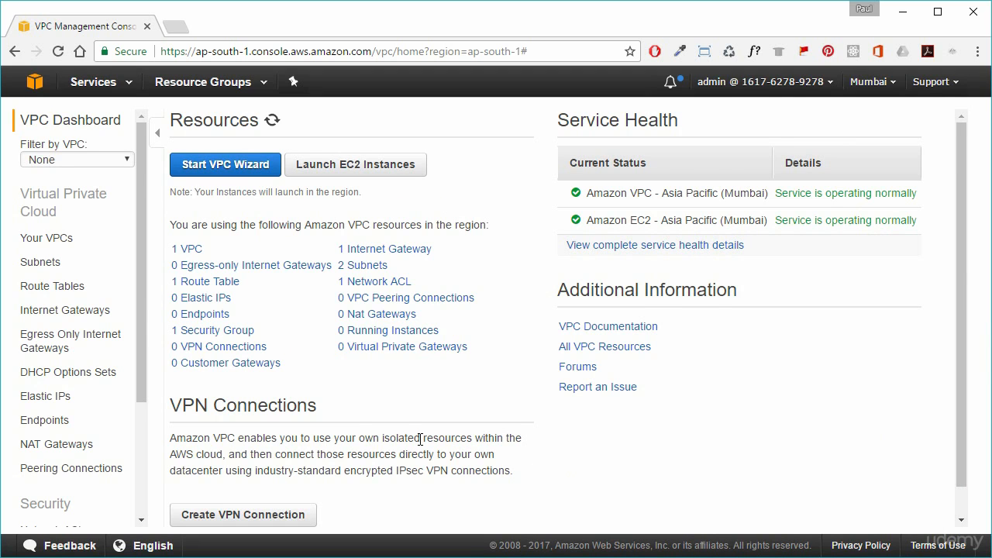
# Step: Examine the VPC and subnet entries in the dashboard's summary of resources for the Mumbai region
pyautogui.moveTo(225, 246); pyautogui.dragTo(178, 253)
pyautogui.click(399, 220)
pyautogui.moveTo(387, 268); pyautogui.dragTo(350, 266)
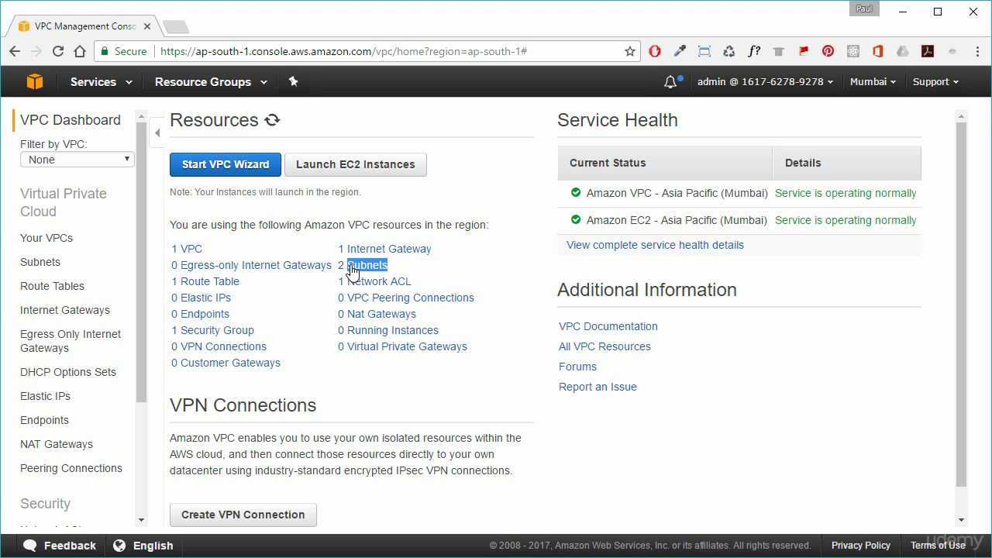
pyautogui.click(464, 207)
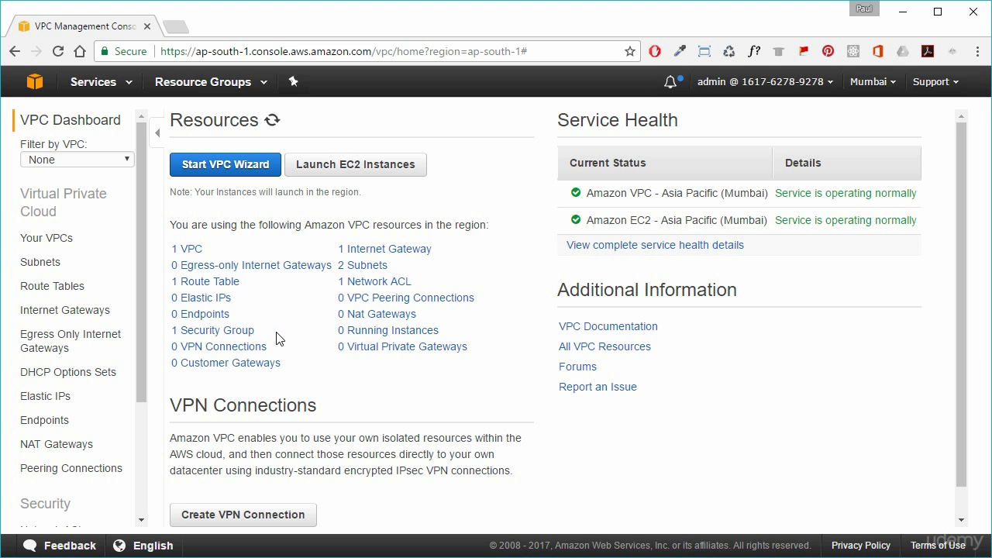
# Step: Open the region's VPC list and review the flow logs and summary details of the existing VPC
pyautogui.click(190, 250)
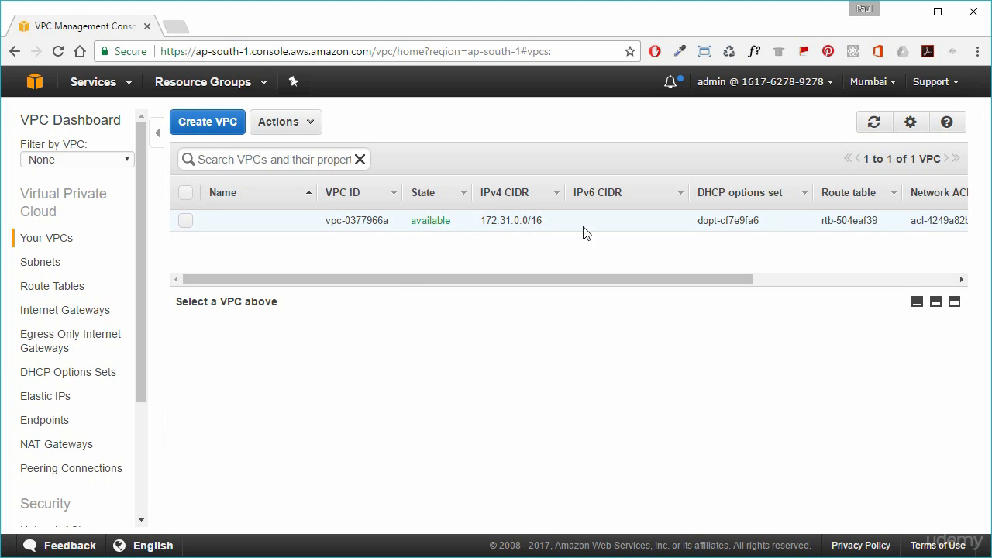
pyautogui.click(443, 222)
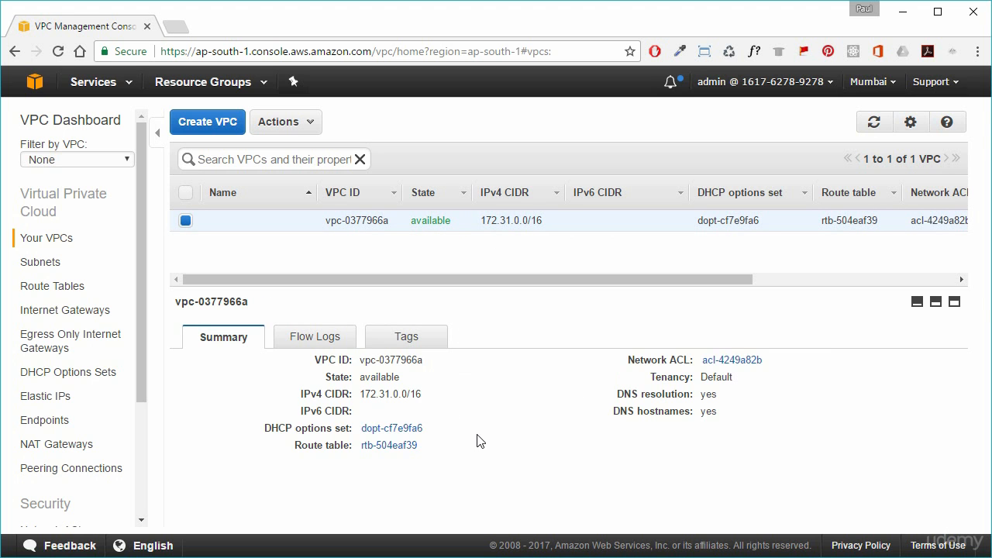
pyautogui.click(320, 338)
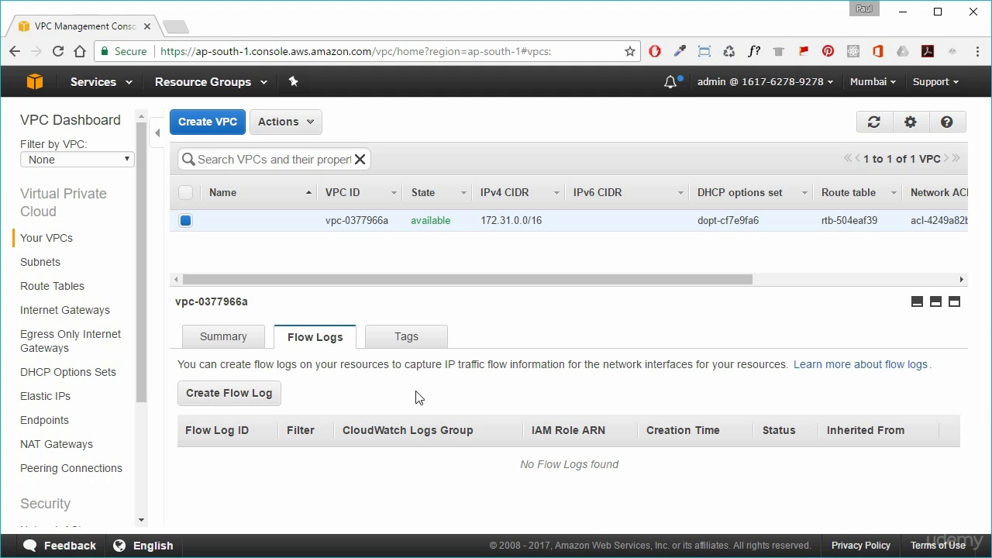
pyautogui.click(225, 338)
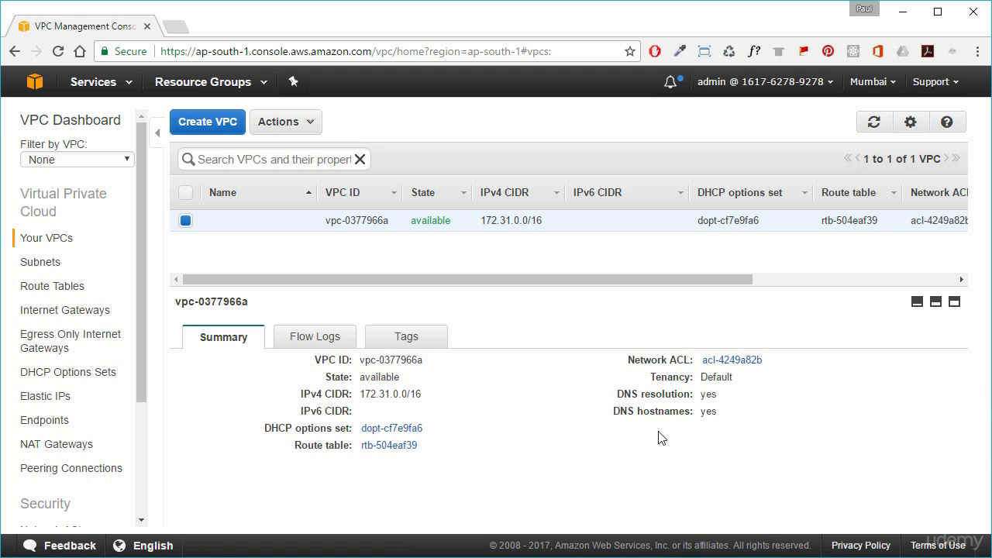
# Step: Open the subnet list and examine the local and internet gateway routes of the 172.31.16.0/20 subnet
pyautogui.click(41, 267)
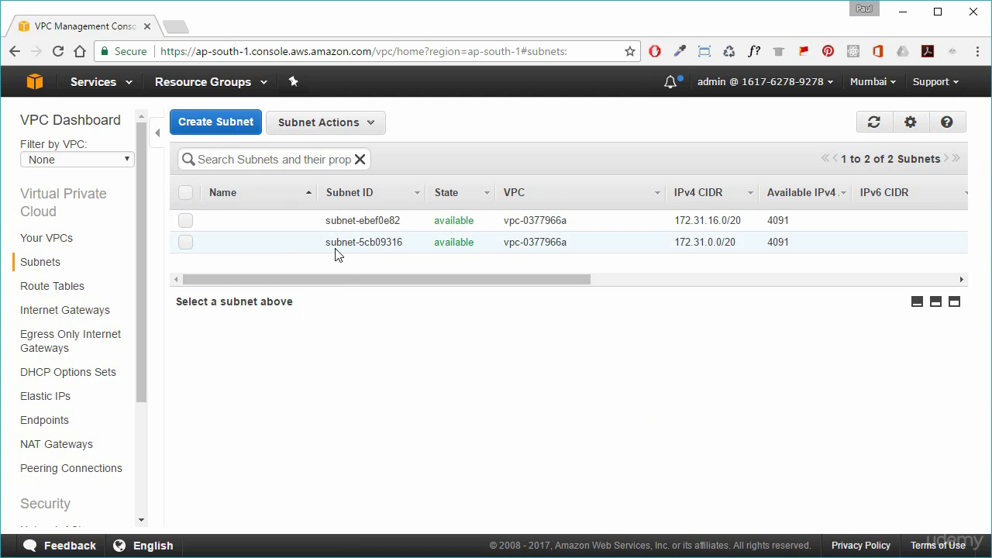
pyautogui.click(185, 222)
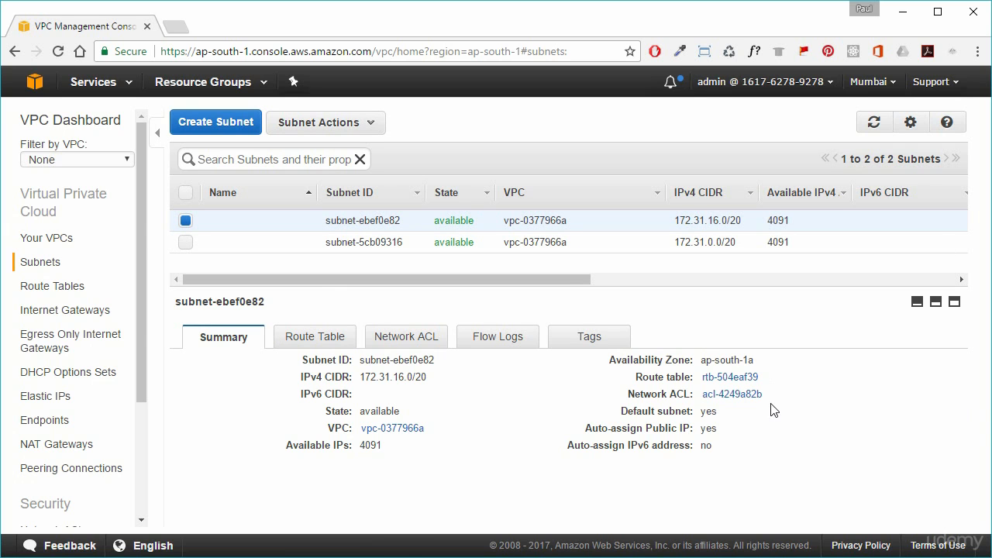
pyautogui.click(324, 338)
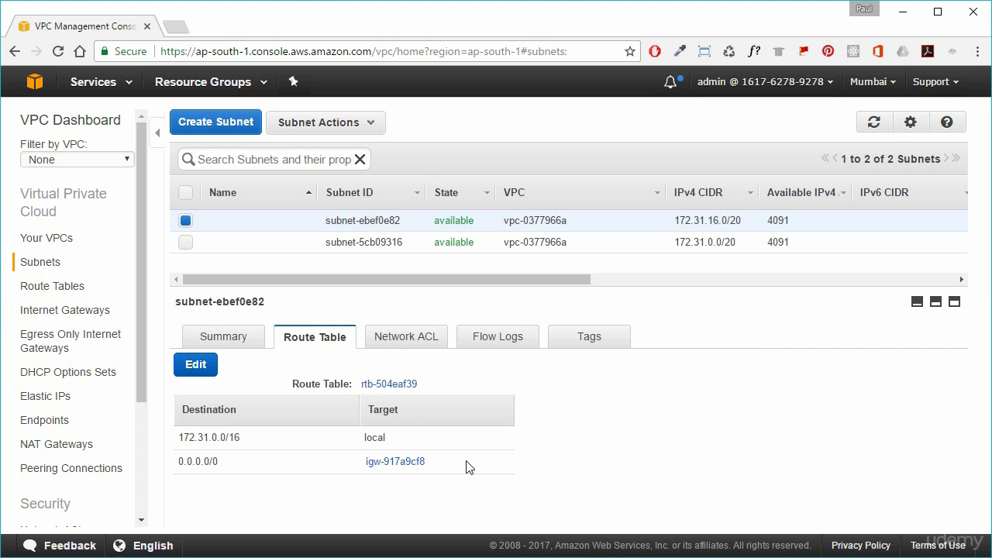
pyautogui.moveTo(453, 461); pyautogui.dragTo(192, 463)
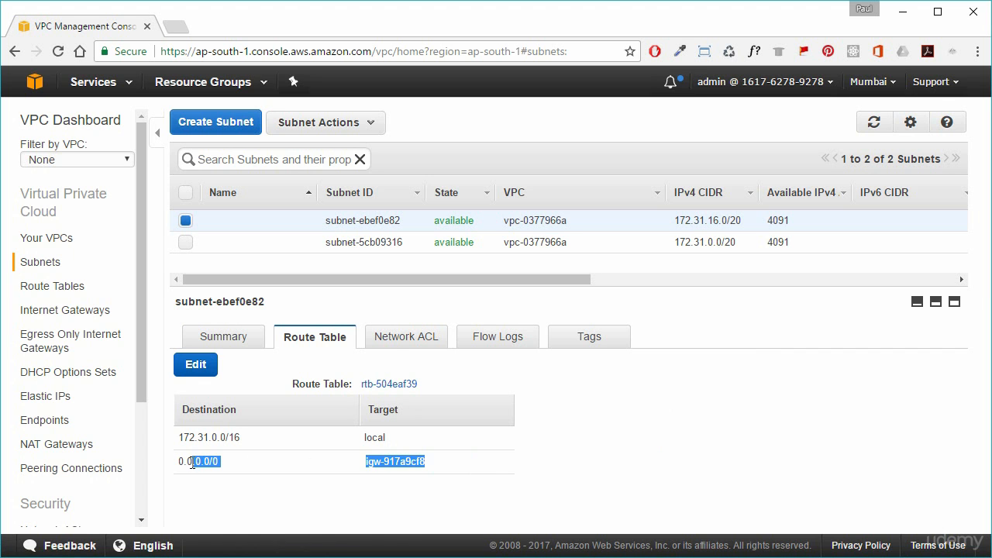
pyautogui.click(420, 437)
pyautogui.moveTo(422, 442); pyautogui.dragTo(178, 437)
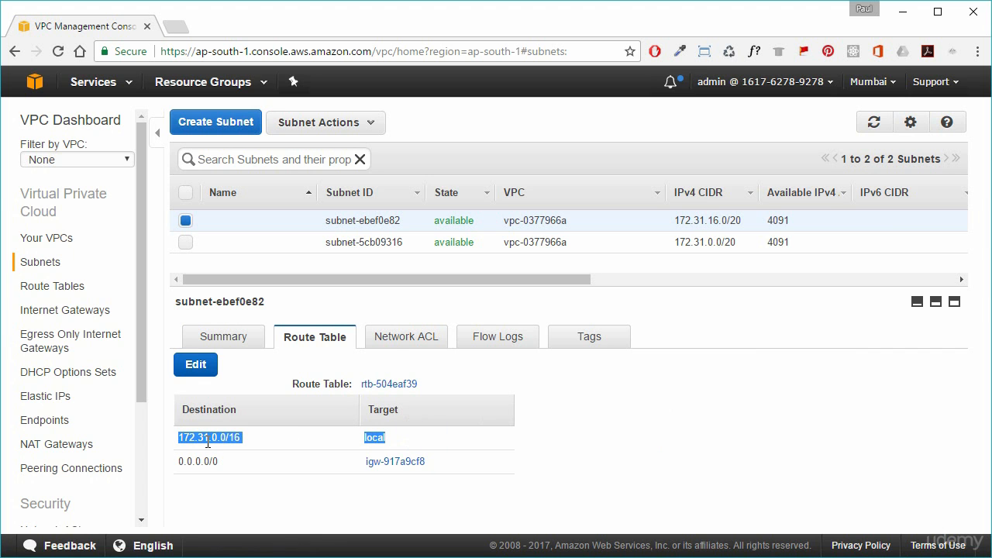
pyautogui.click(227, 480)
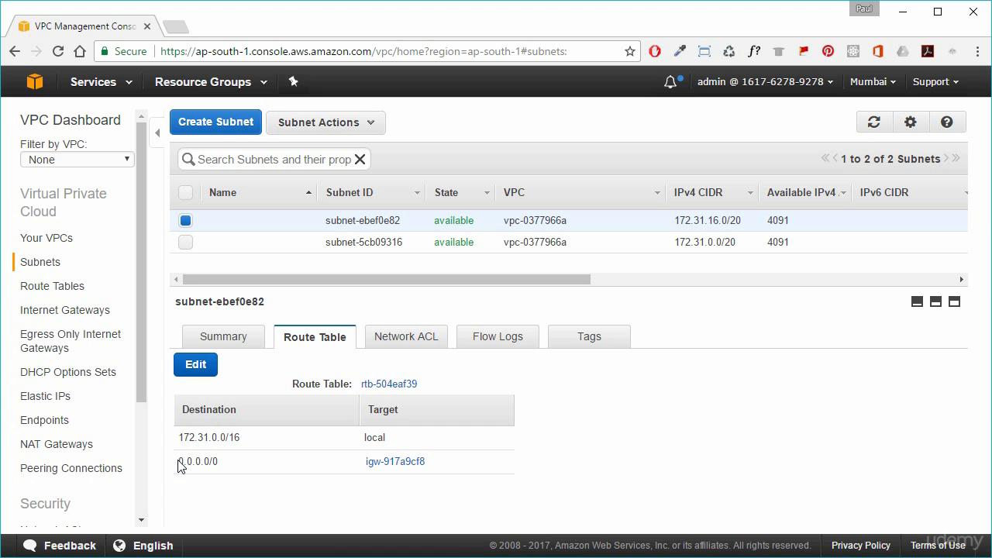
# Step: Examine the main route table's routes and subnet associations, and view the list of internet gateways
pyautogui.click(40, 291)
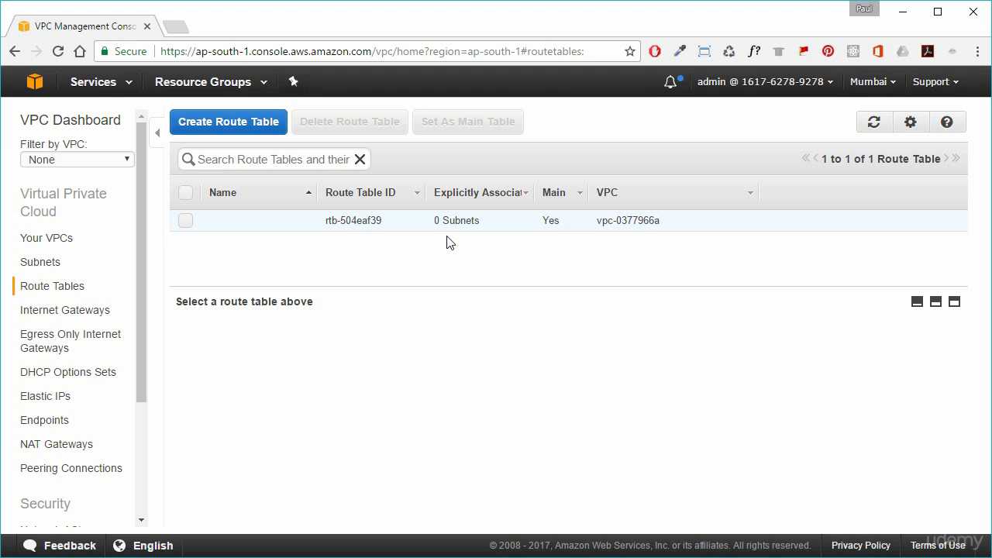
pyautogui.click(186, 222)
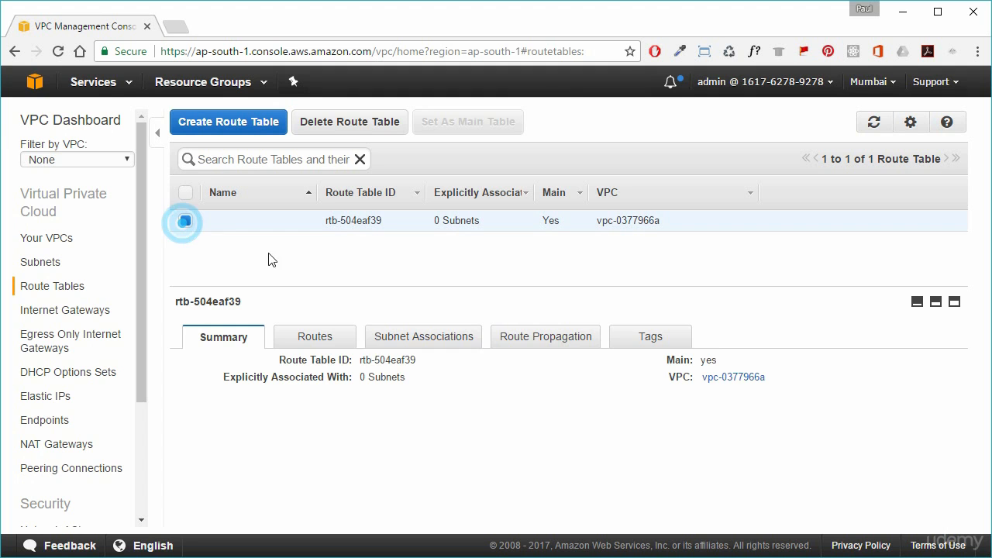
pyautogui.click(304, 336)
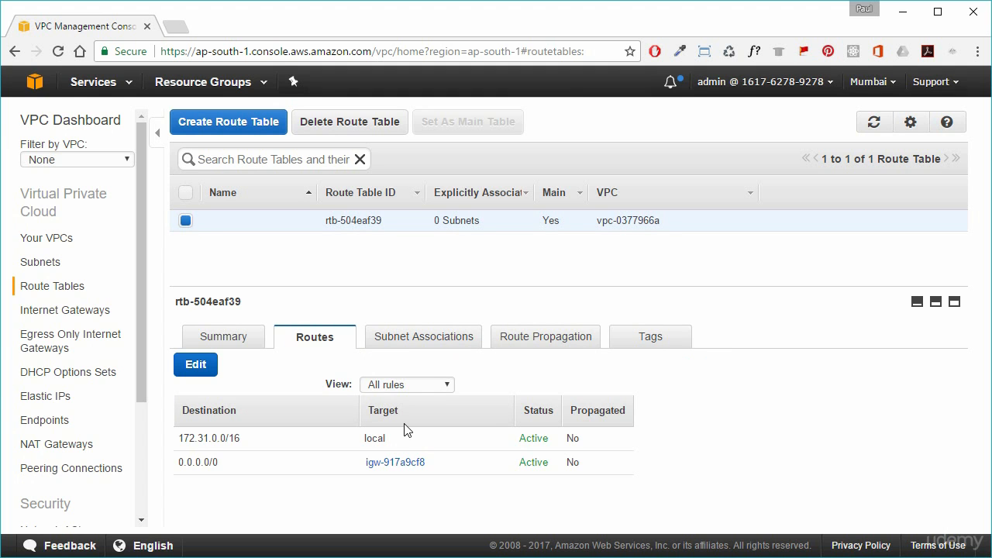
pyautogui.click(414, 340)
pyautogui.scroll(-1, 503, 463)
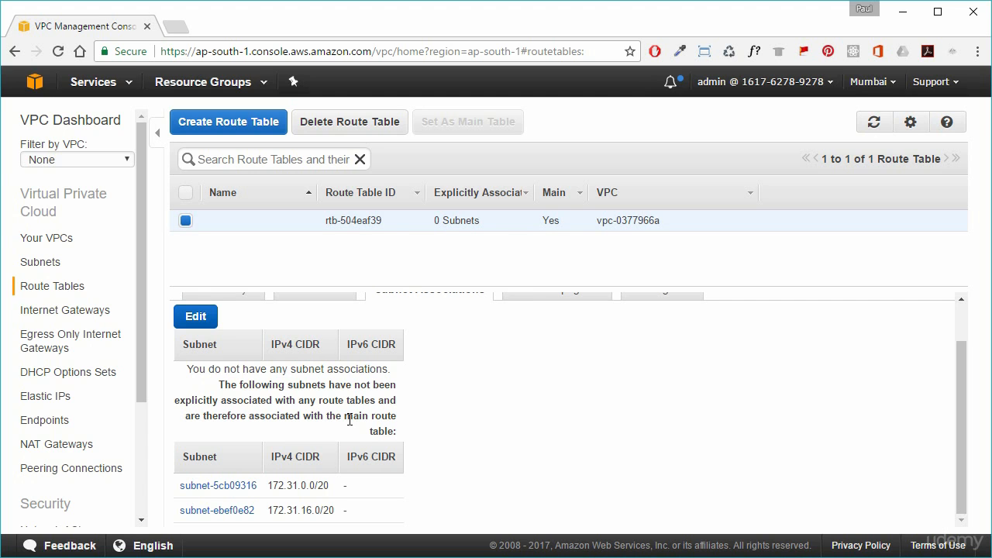
pyautogui.moveTo(344, 416); pyautogui.dragTo(399, 430)
pyautogui.click(456, 440)
pyautogui.click(76, 309)
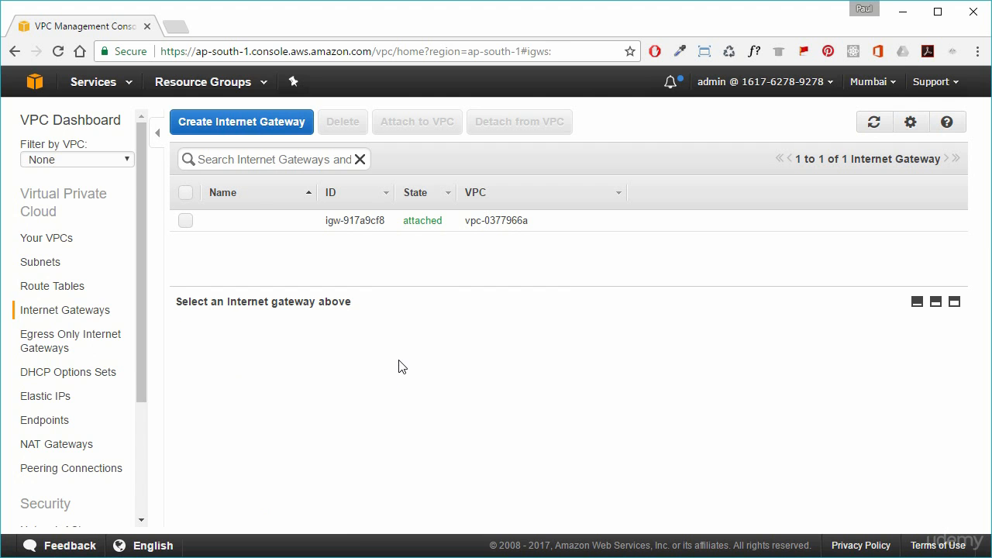
# Step: Examine the default security group's inbound and outbound rules, and return to the VPC's summary details
pyautogui.moveTo(141, 364); pyautogui.dragTo(151, 436)
pyautogui.click(74, 462)
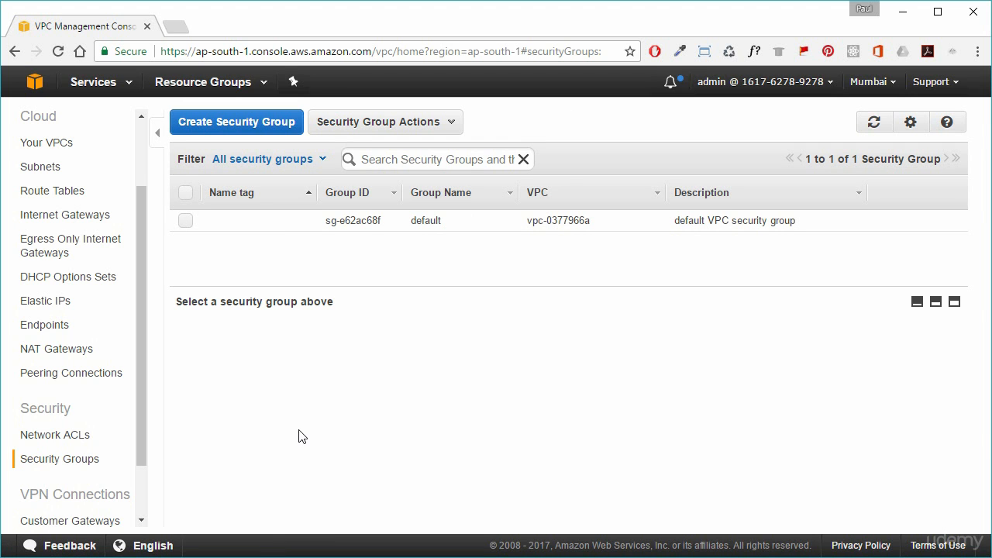
pyautogui.click(185, 221)
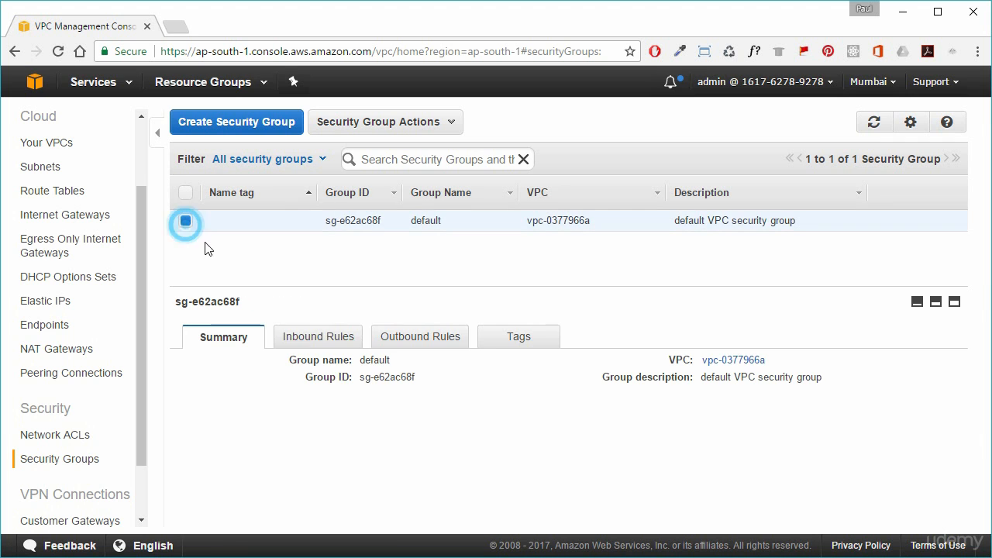
pyautogui.click(320, 338)
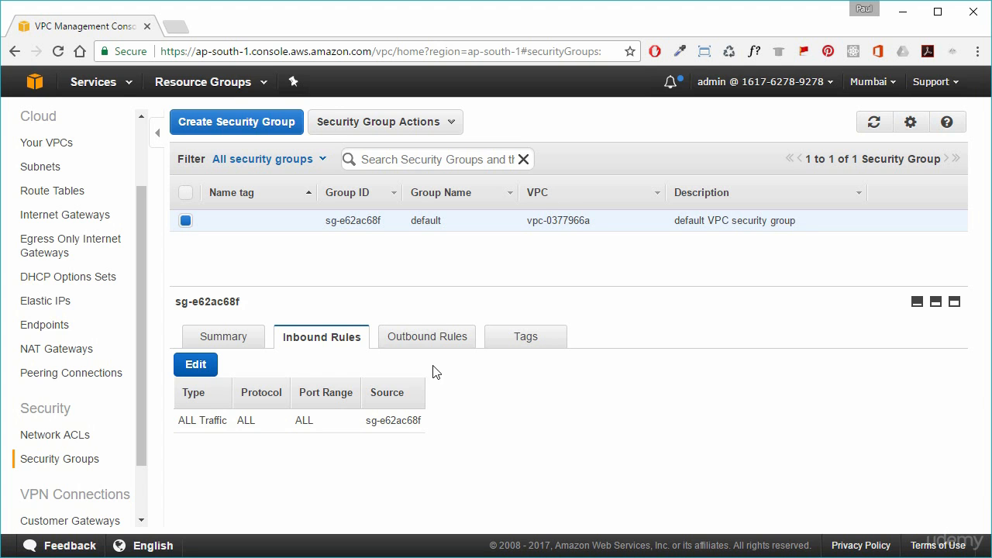
pyautogui.click(455, 335)
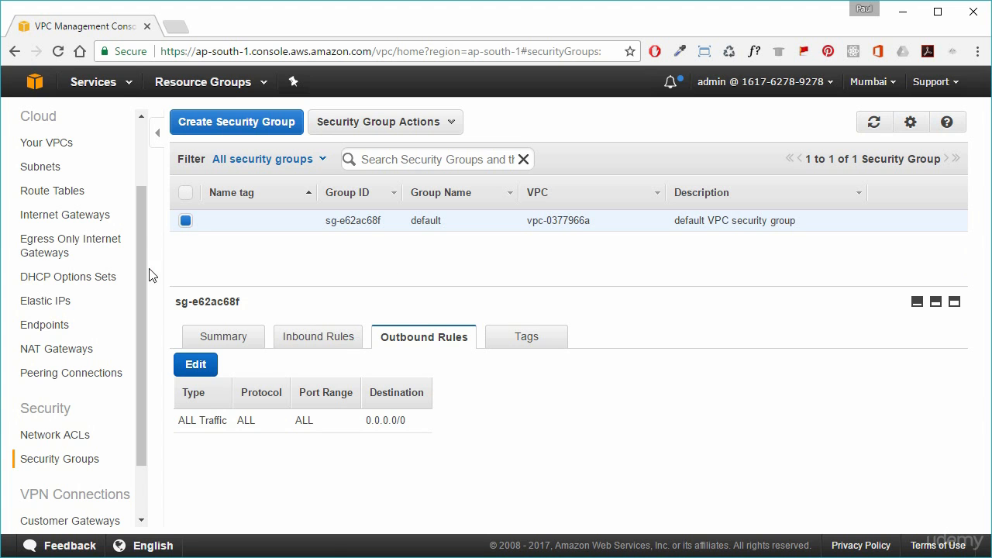
pyautogui.click(54, 151)
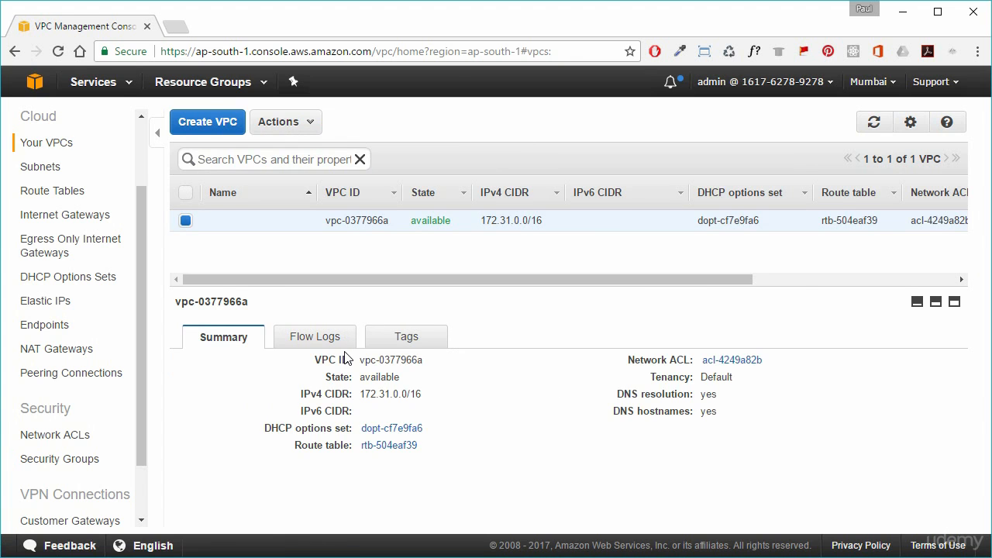
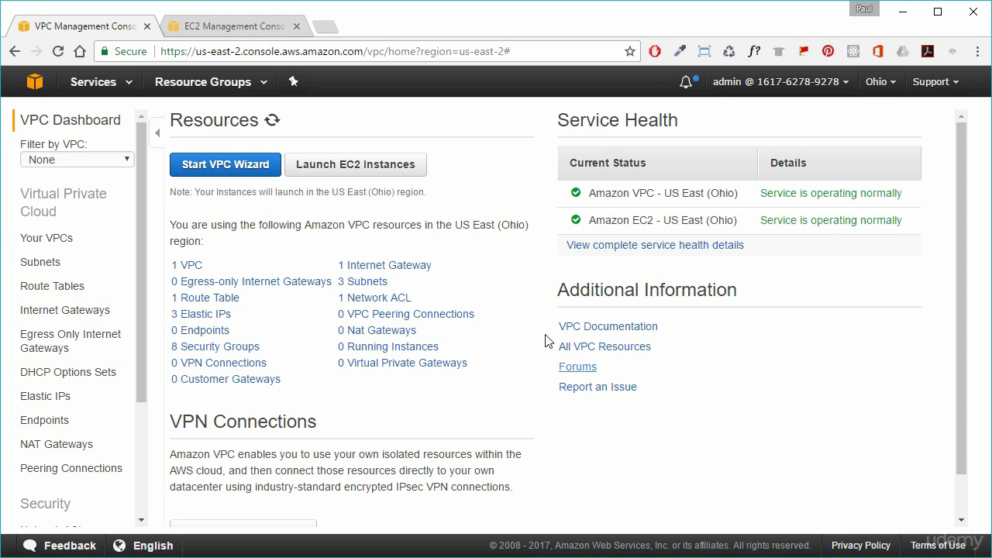
# Step: Start the VPC wizard in the Ohio region and select the "VPC with Public and Private Subnets" configuration
pyautogui.click(227, 171)
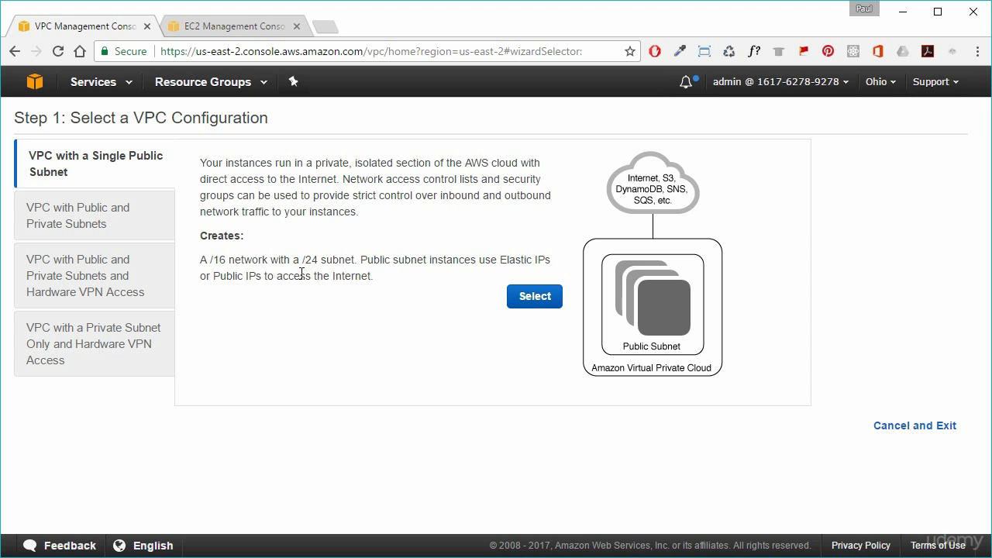
pyautogui.click(99, 215)
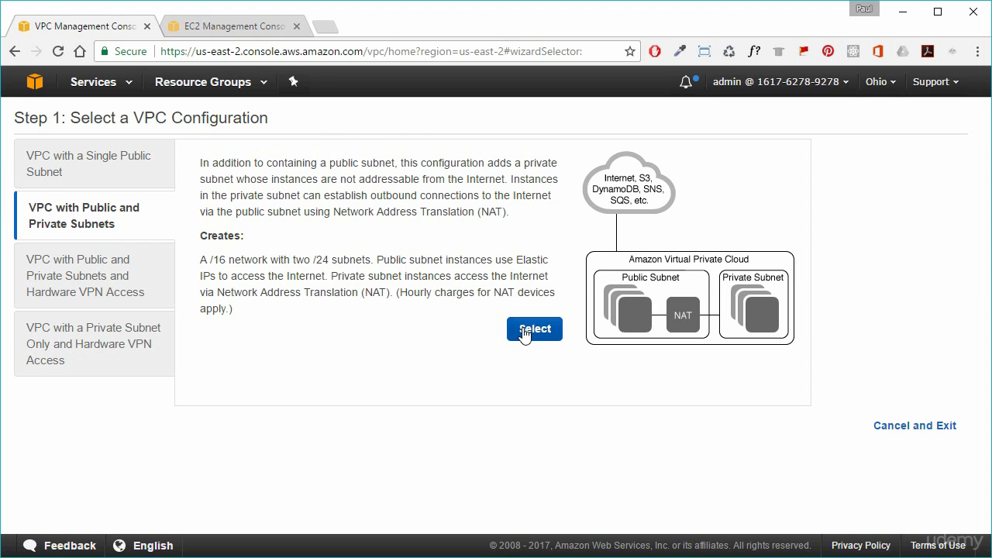
pyautogui.click(530, 326)
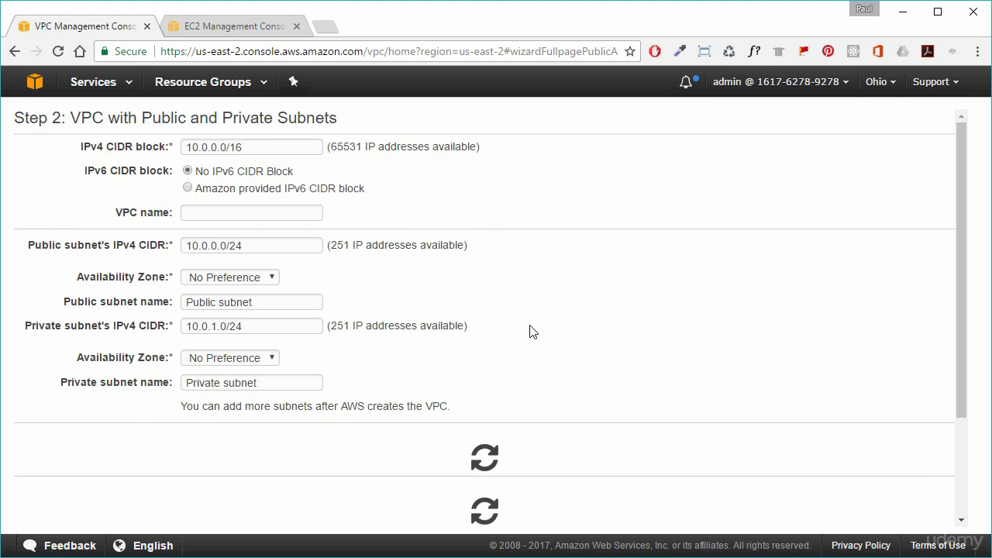
# Step: Keep the VPC's IPv4 CIDR block at 10.0.0.0/16 and name the VPC vpc_lab
pyautogui.click(267, 148)
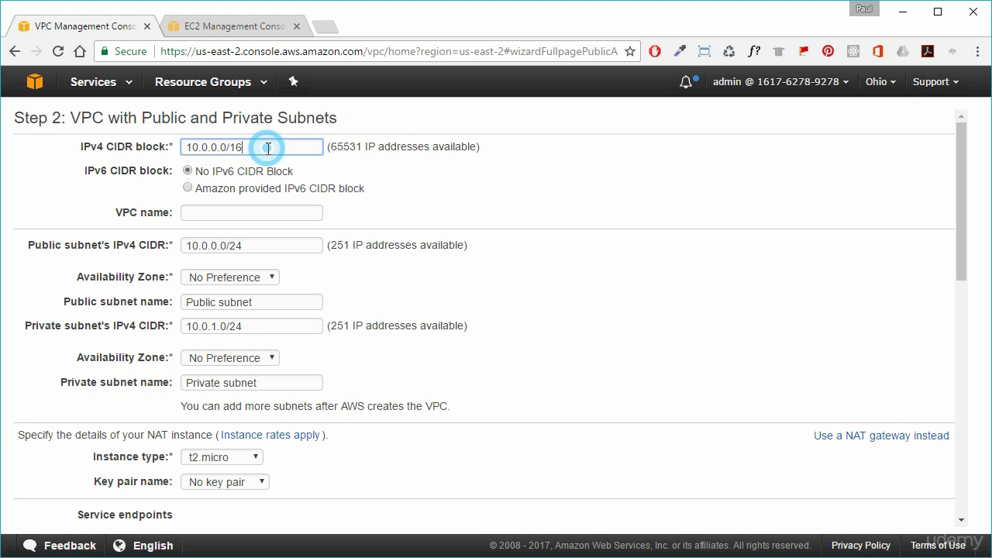
pyautogui.hotkey('ctrl', 'a')
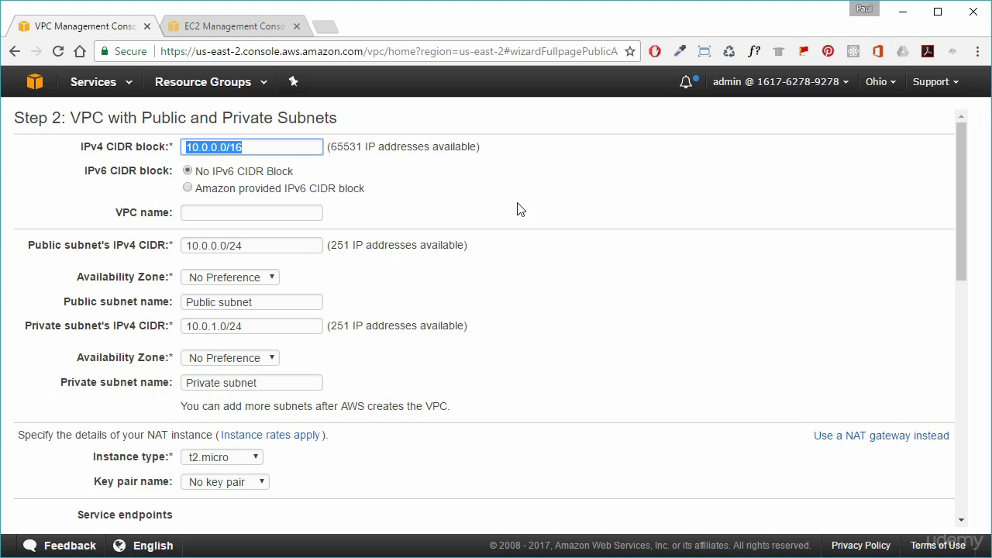
pyautogui.click(267, 146)
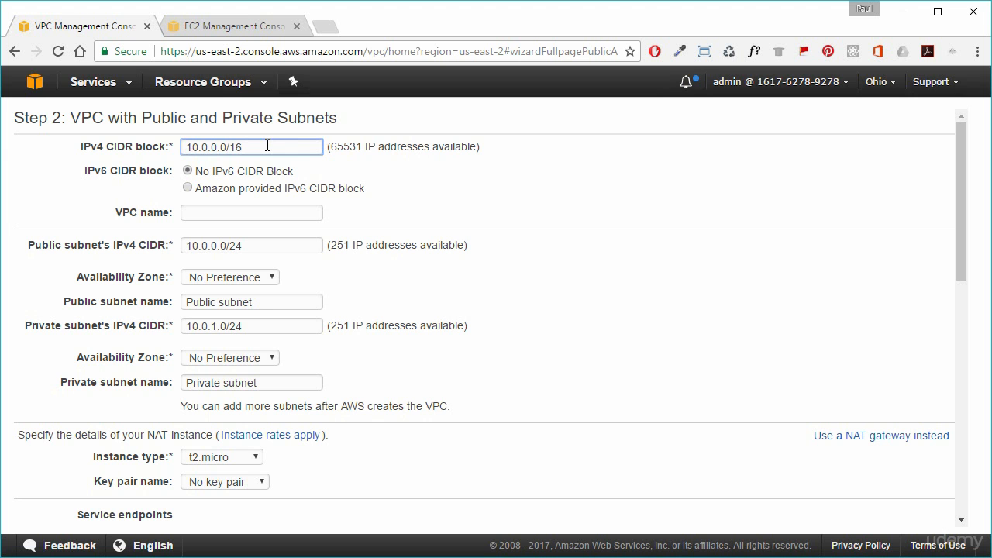
pyautogui.click(242, 214)
pyautogui.write('vpc_lab')
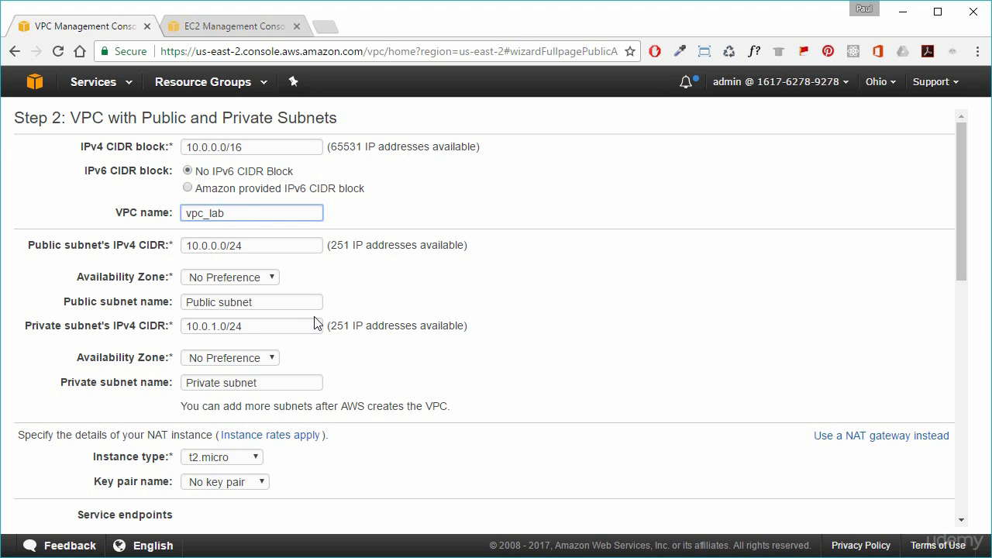
# Step: Keep the public subnet's IPv4 CIDR at 10.0.0.0/24 and set its availability zone to us-east-2a
pyautogui.click(255, 245)
pyautogui.moveTo(255, 244); pyautogui.dragTo(176, 245)
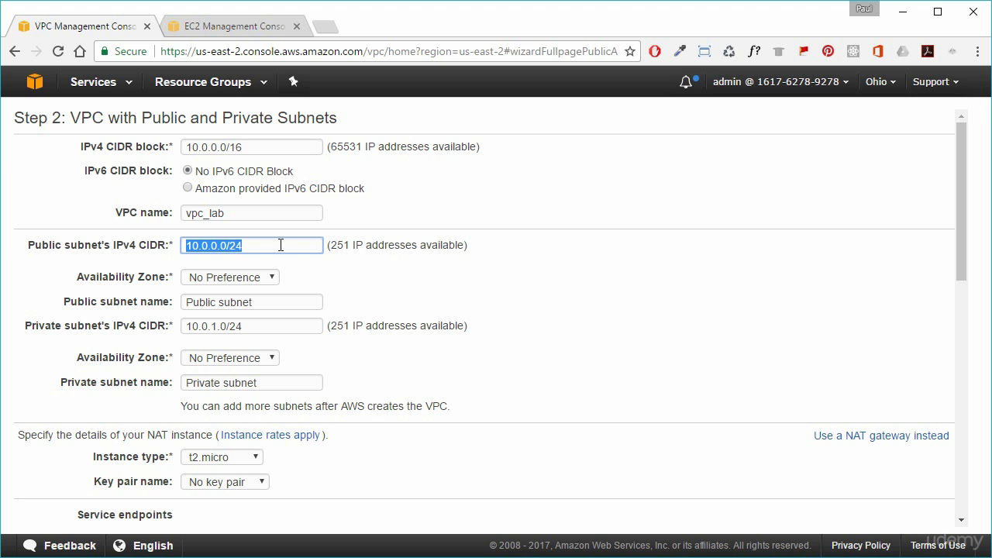
pyautogui.click(226, 278)
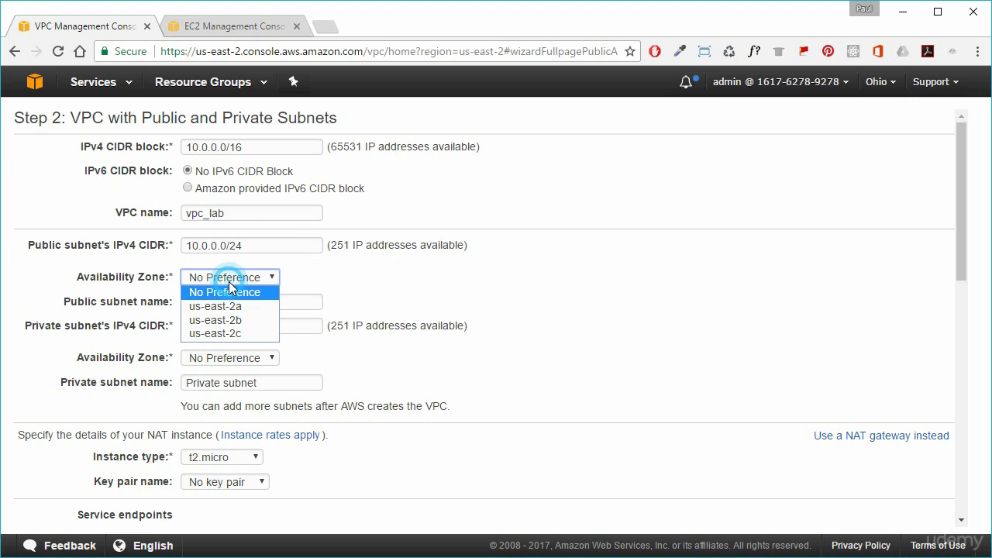
pyautogui.click(263, 306)
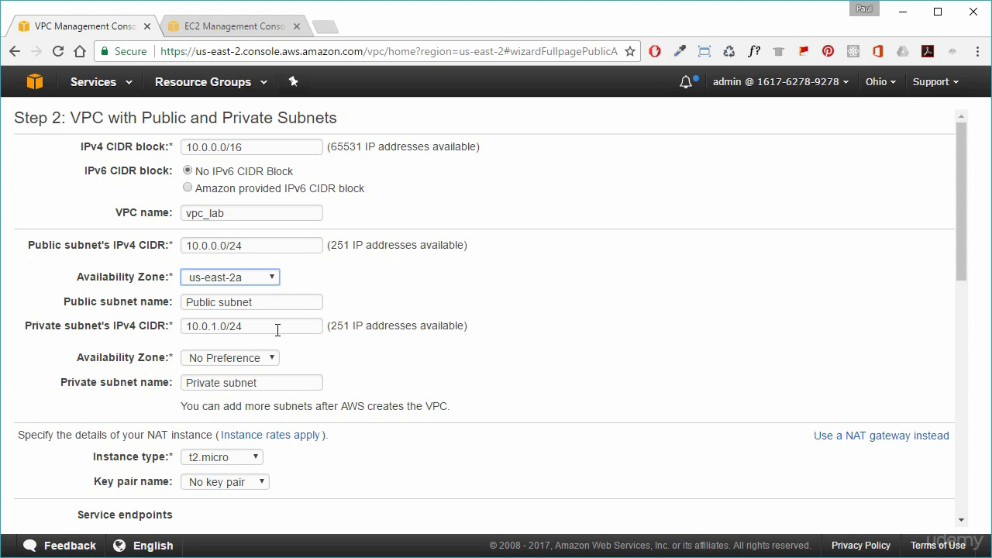
# Step: Set the private subnet's availability zone to us-east-2a and remove the S3 service endpoint from the configuration
pyautogui.click(271, 358)
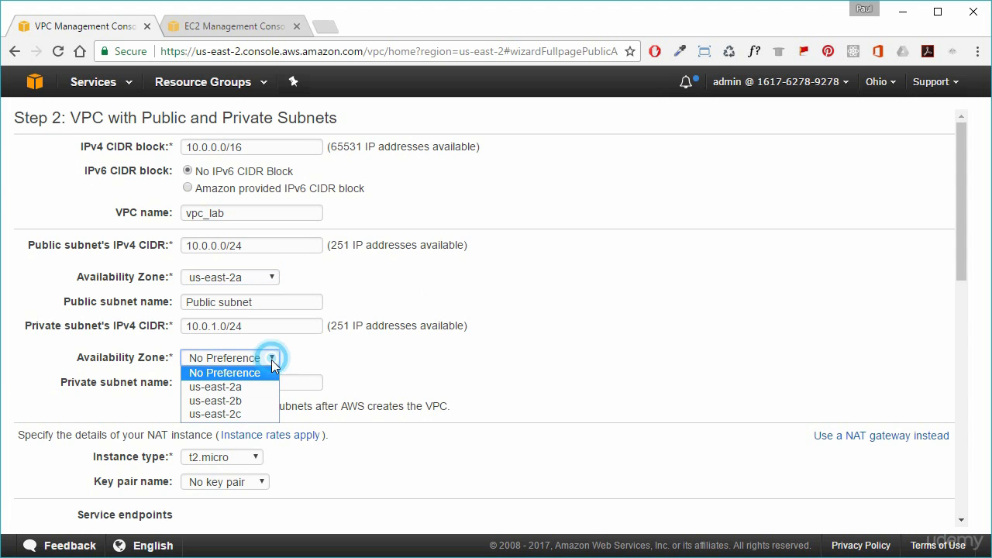
pyautogui.click(248, 391)
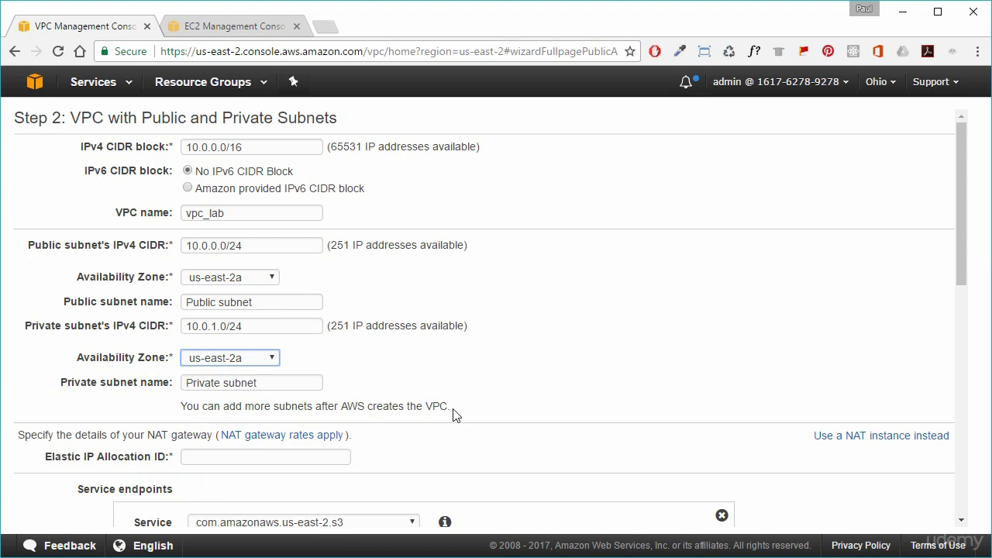
pyautogui.scroll(-1, 455, 415)
pyautogui.scroll(-1, 455, 414)
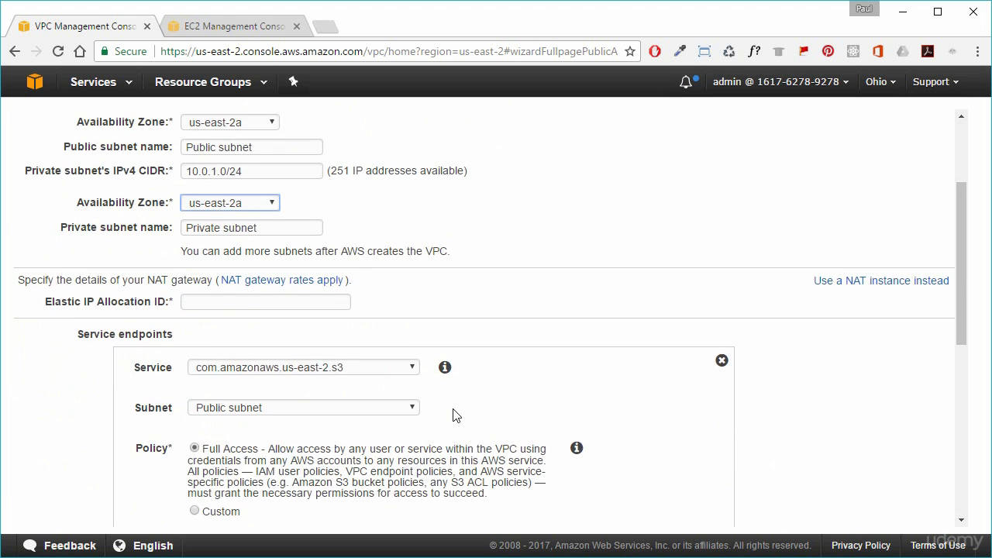
pyautogui.click(719, 361)
# Step: Try to create the VPC with a NAT gateway and no Elastic IP allocation ID, and check the available allocation IDs
pyautogui.click(255, 319)
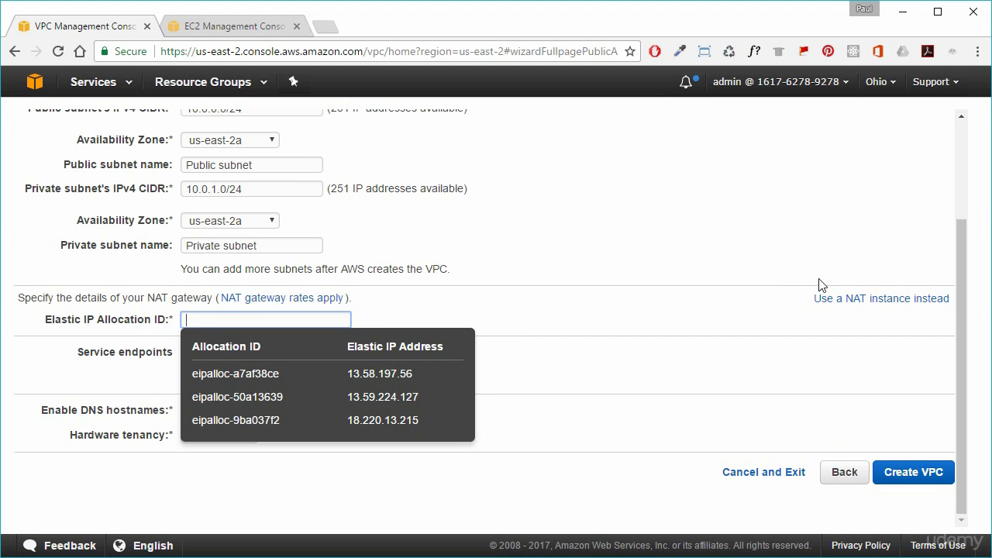
pyautogui.click(820, 257)
pyautogui.moveTo(794, 297); pyautogui.dragTo(772, 307)
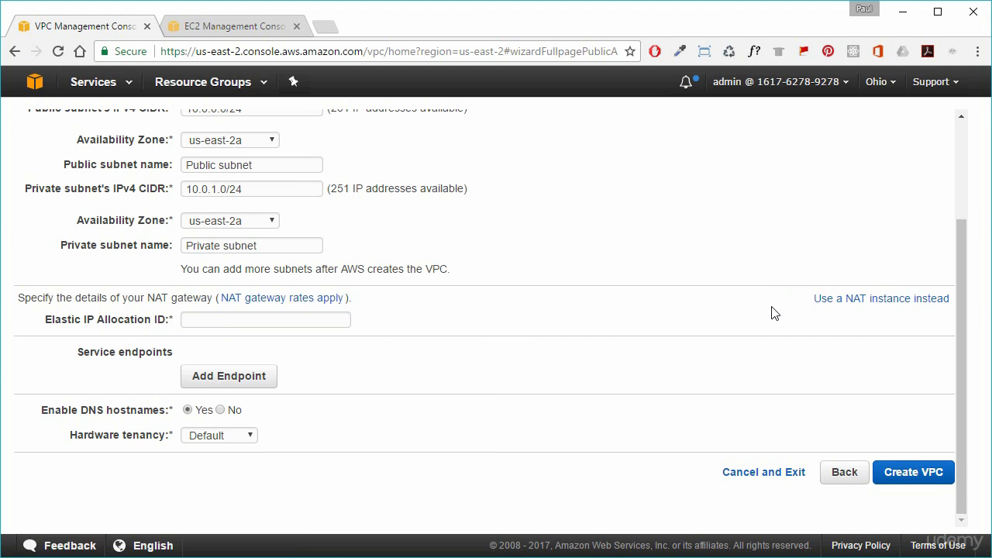
pyautogui.click(908, 472)
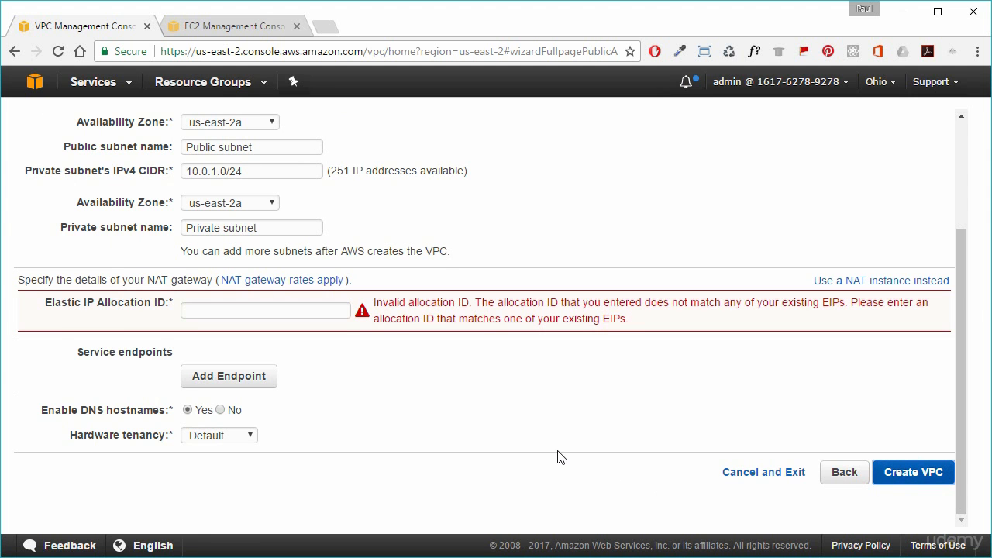
pyautogui.click(258, 310)
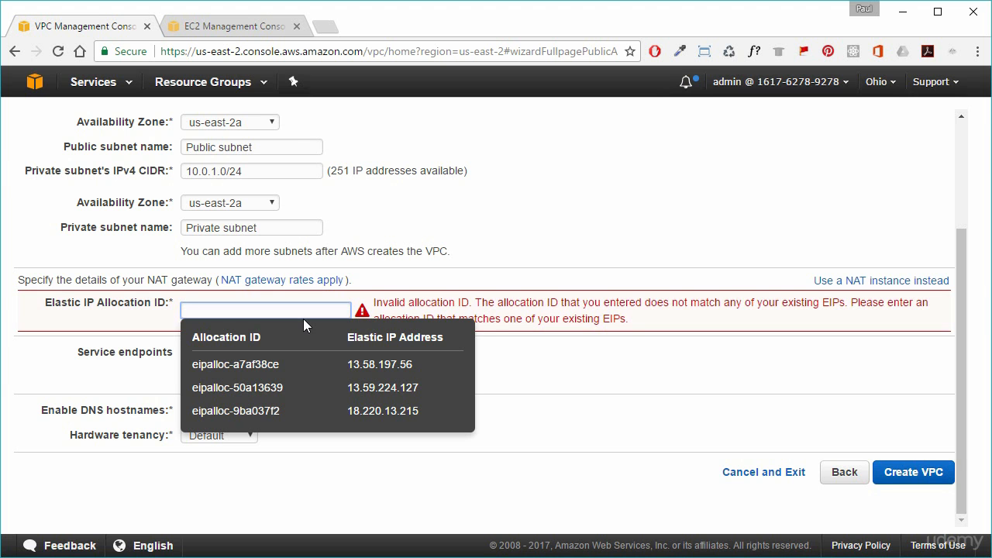
# Step: Use a NAT instance instead of the NAT gateway, keeping type t2.micro and choosing the us-east-ohio key pair
pyautogui.click(862, 282)
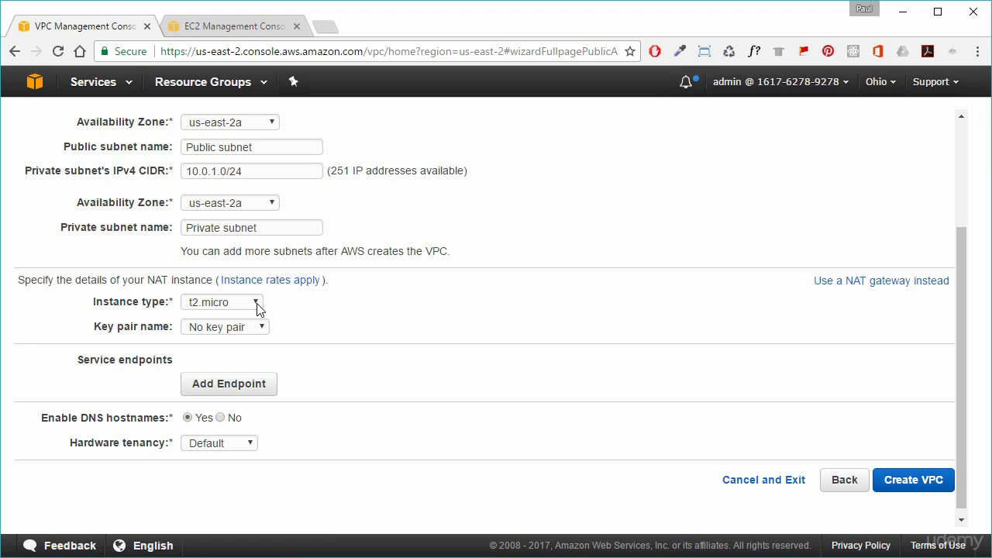
pyautogui.click(253, 326)
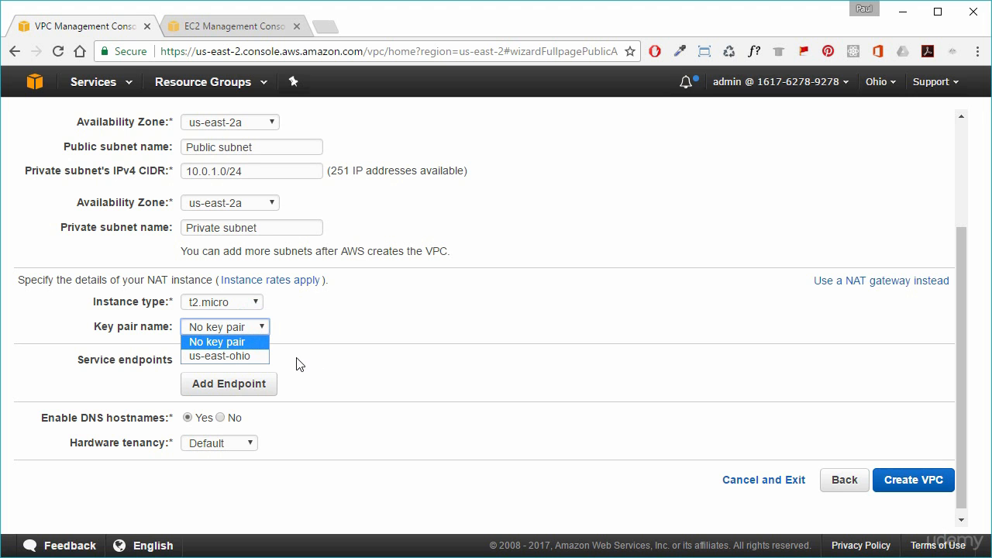
pyautogui.click(247, 358)
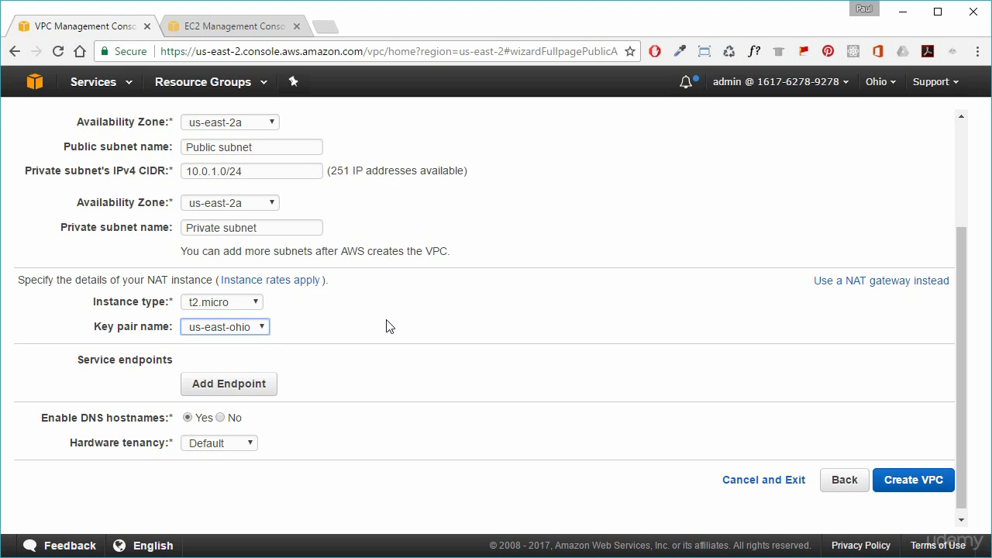
# Step: Add a service endpoint for com.amazonaws.us-east-2.s3 and assign it to the Public subnet
pyautogui.scroll(-1, 364, 379)
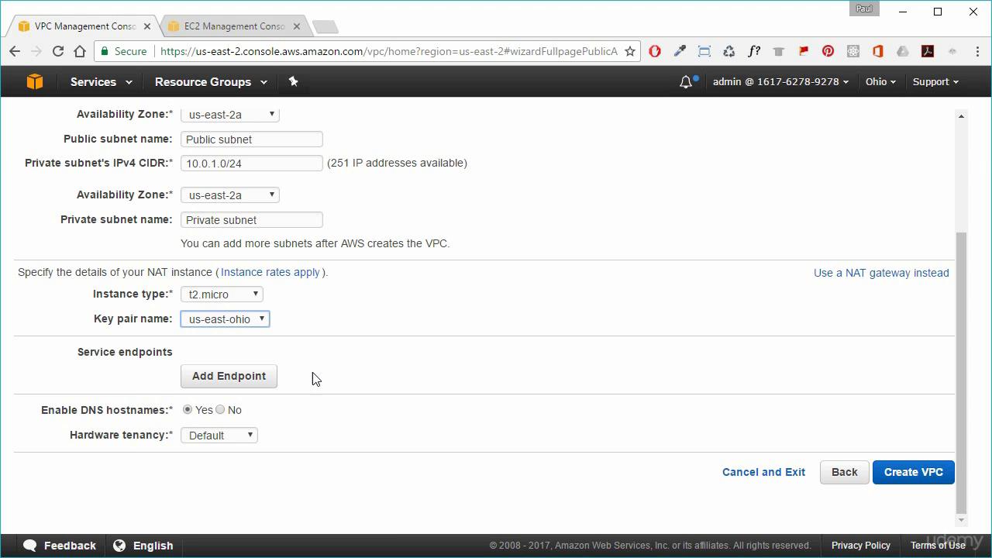
pyautogui.click(232, 377)
pyautogui.click(402, 385)
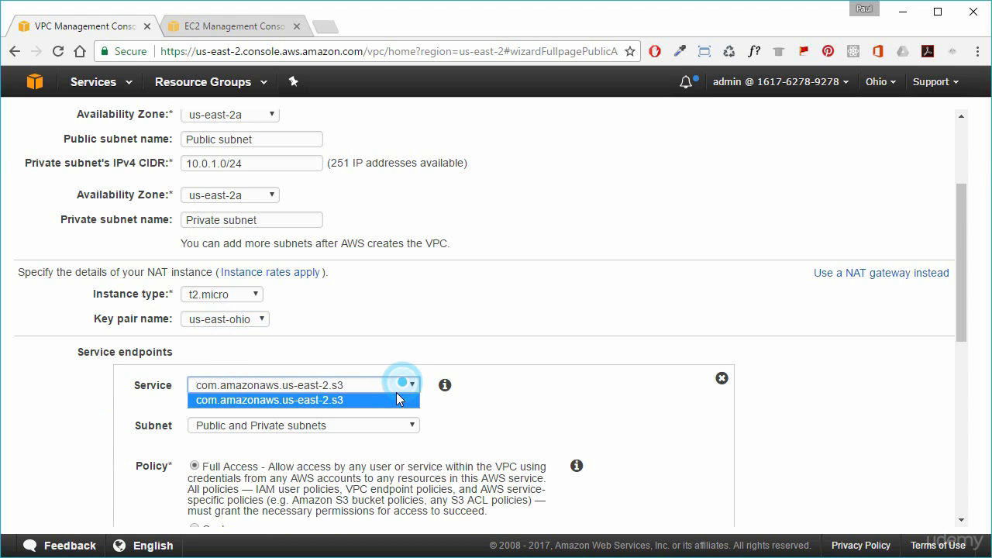
pyautogui.click(357, 399)
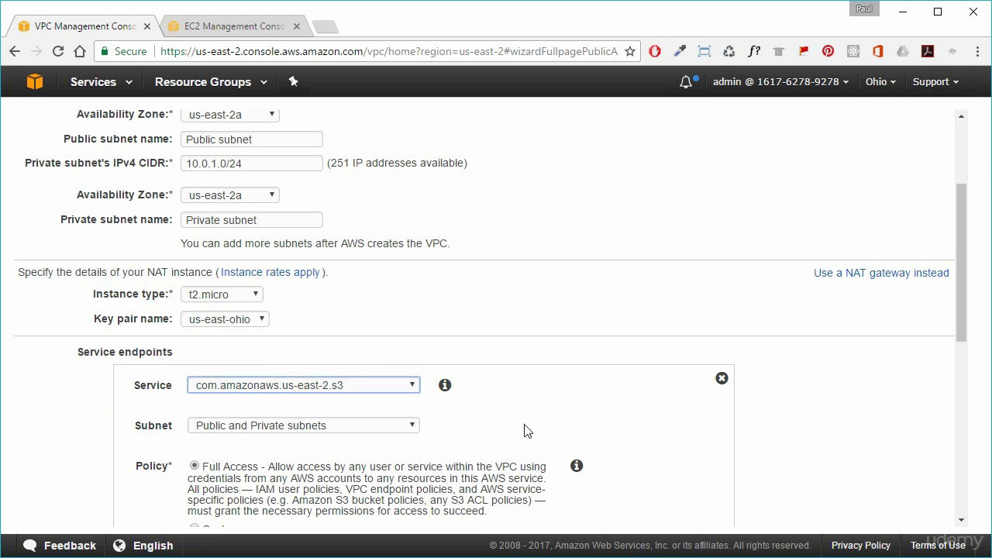
pyautogui.scroll(-2, 574, 440)
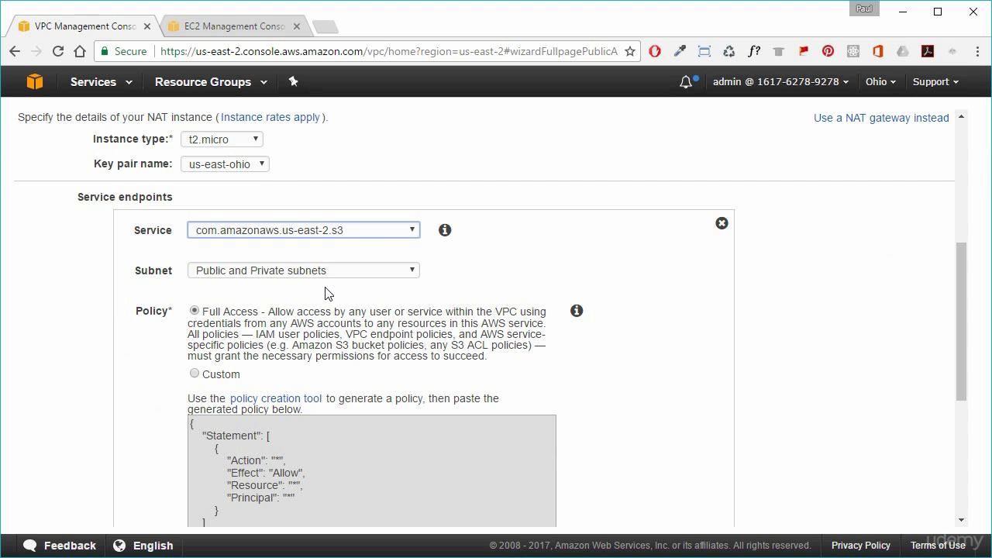
pyautogui.click(303, 270)
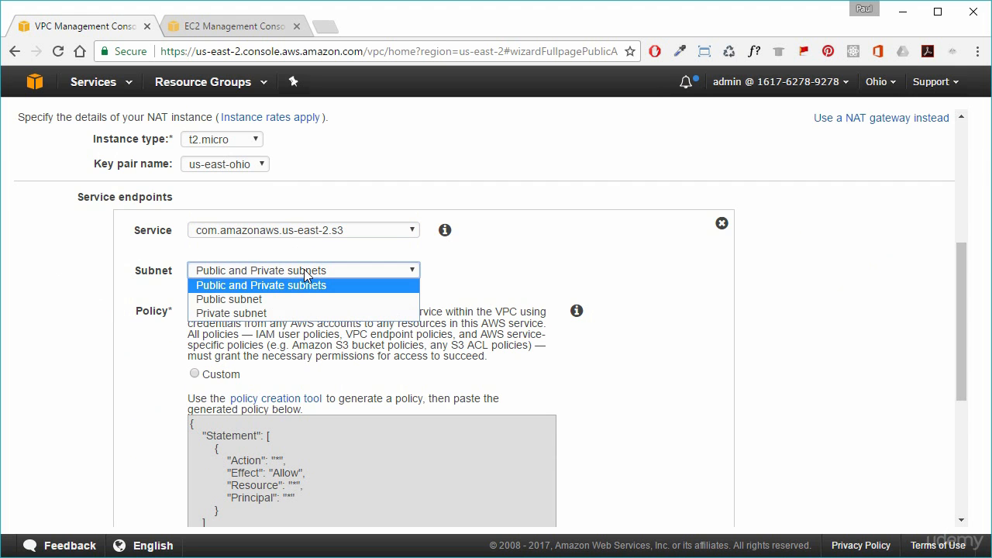
pyautogui.click(271, 300)
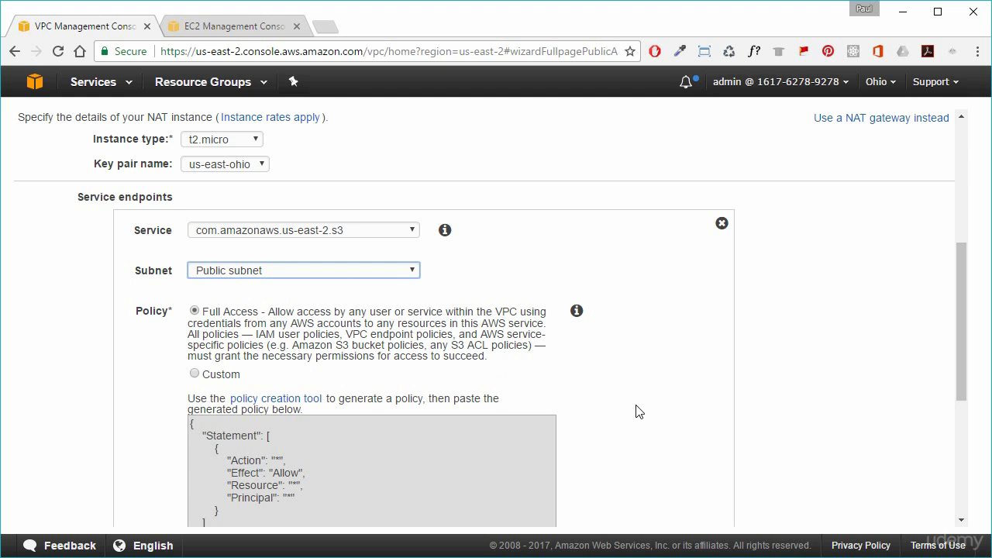
# Step: Review the endpoint's Full Access policy, create the VPC with default DNS hostname and tenancy settings, and return to the VPC list
pyautogui.scroll(-1, 637, 411)
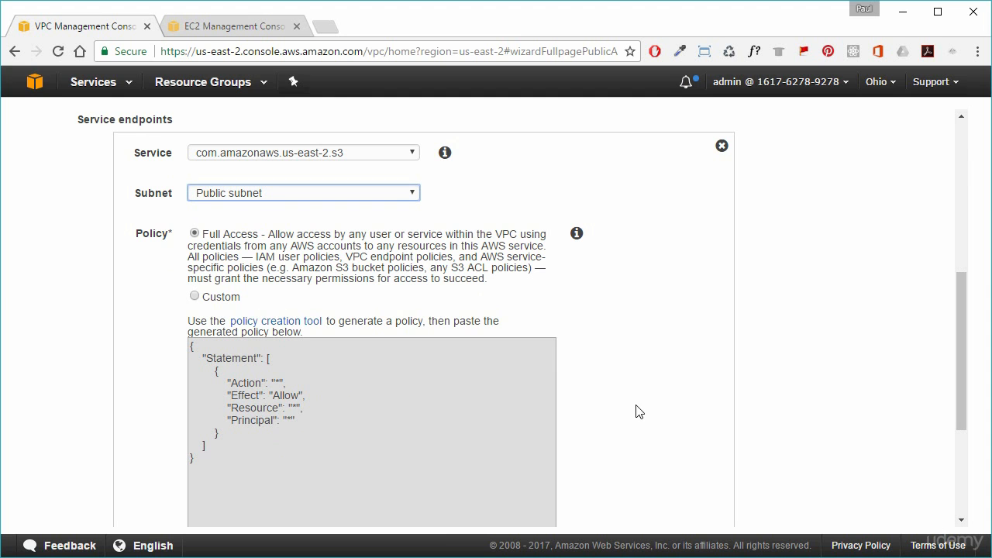
pyautogui.scroll(-2, 635, 410)
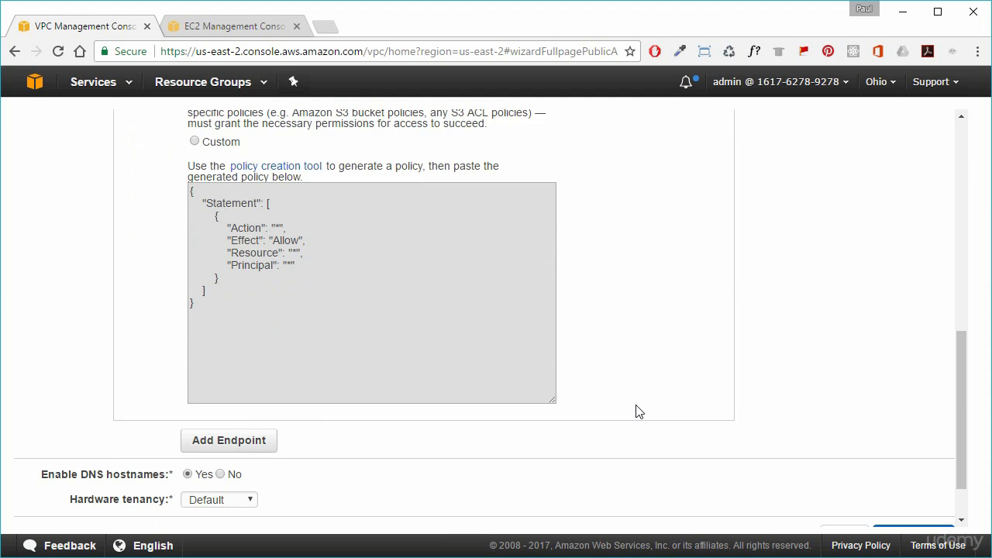
pyautogui.scroll(2, 635, 410)
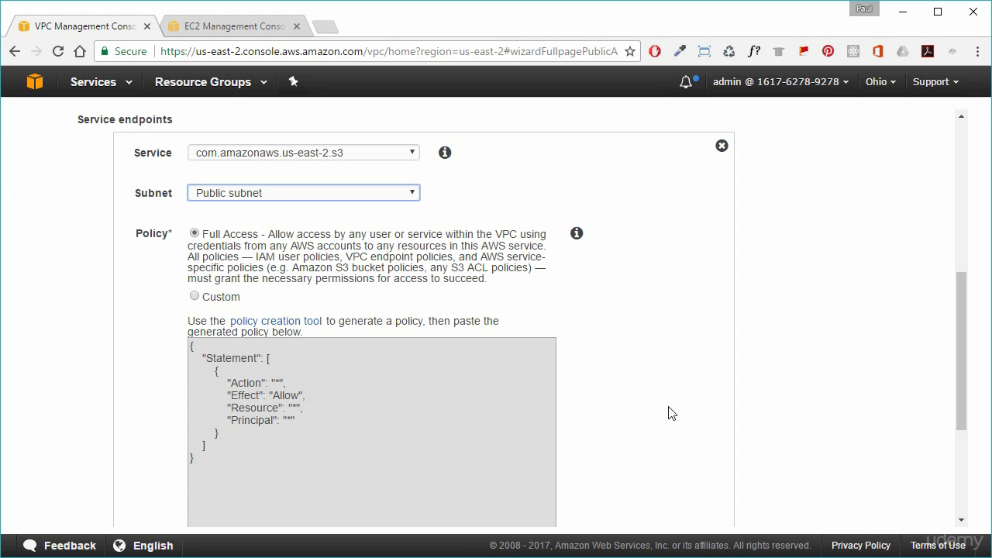
pyautogui.scroll(-3, 786, 380)
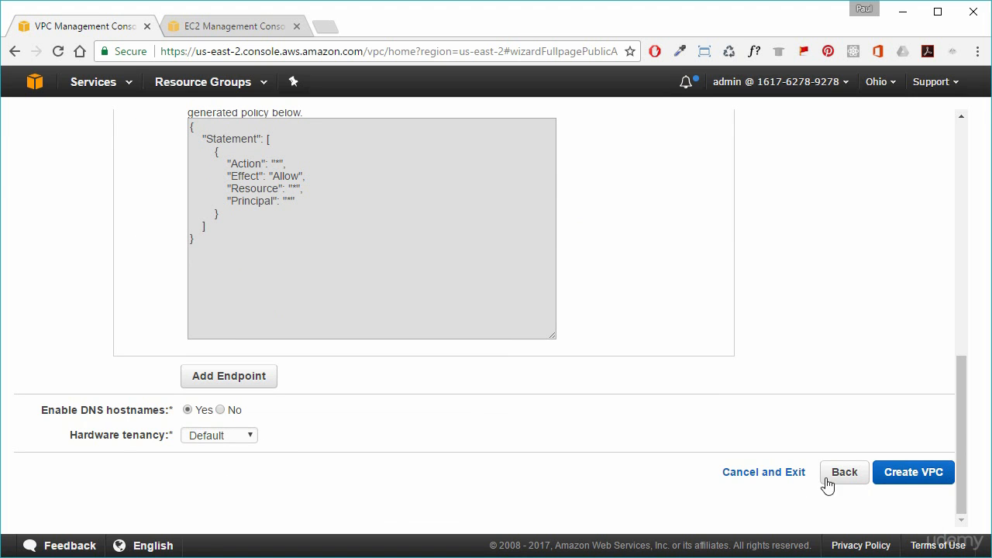
pyautogui.click(914, 474)
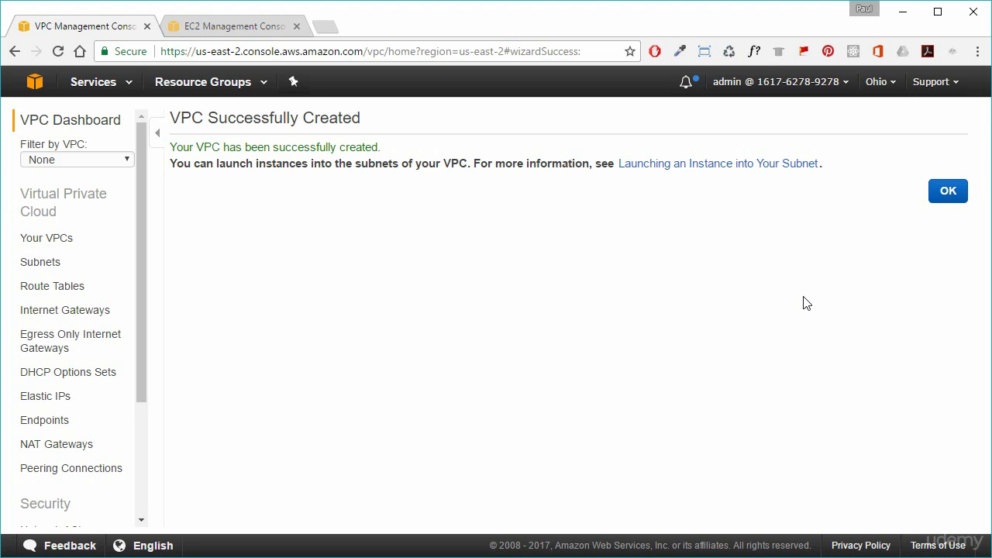
pyautogui.click(949, 190)
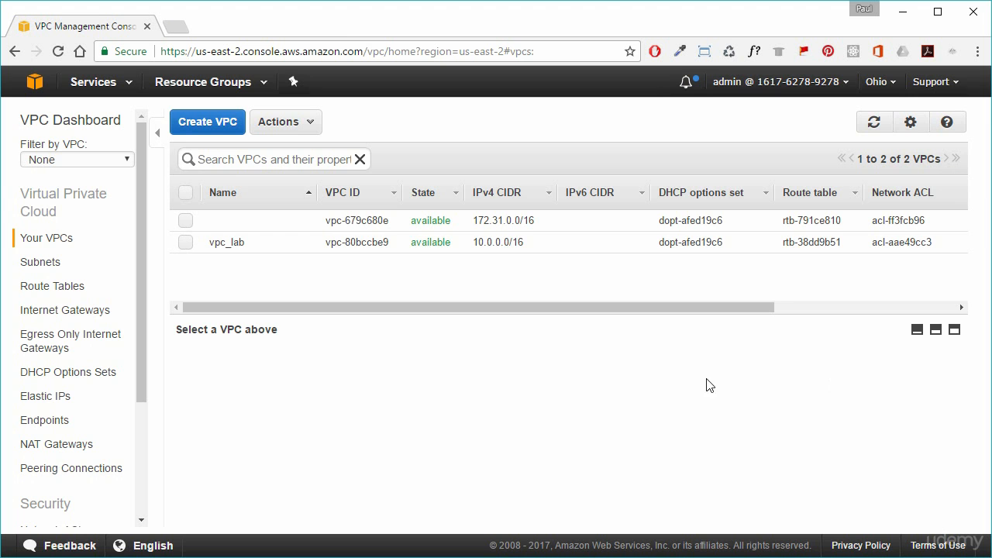
# Step: View the summary of vpc_lab and examine the routes in its linked route table, especially the target of 0.0.0.0/0
pyautogui.click(186, 242)
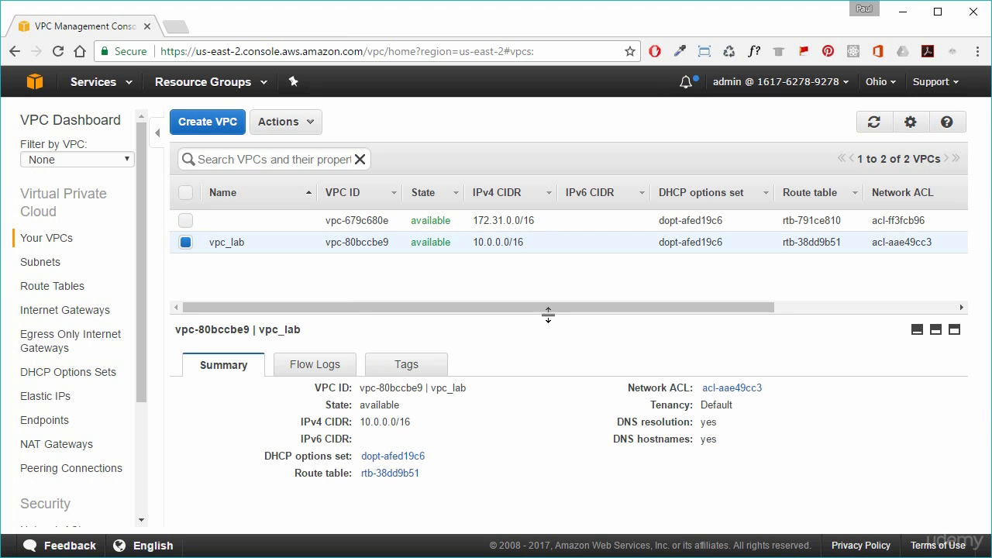
pyautogui.moveTo(556, 316); pyautogui.dragTo(555, 288)
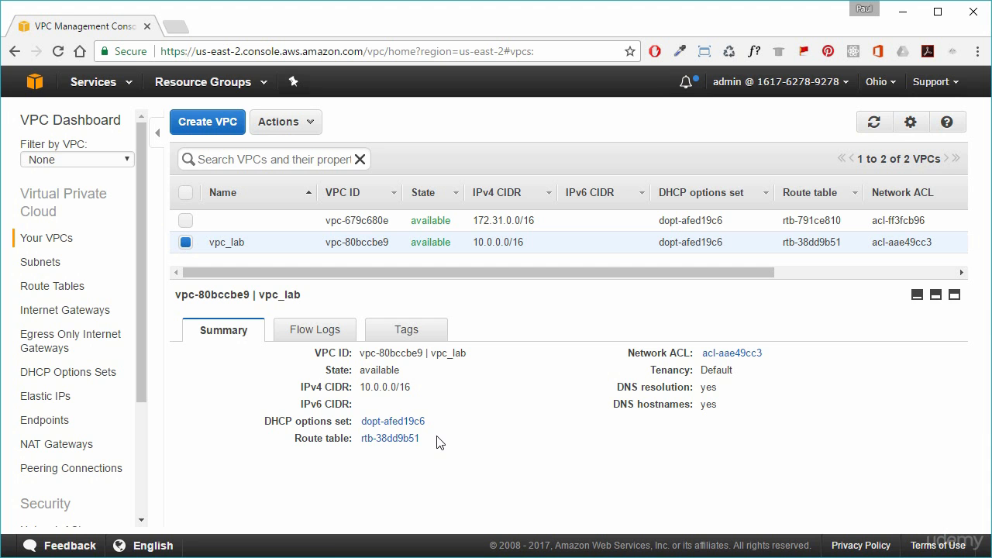
pyautogui.click(403, 438)
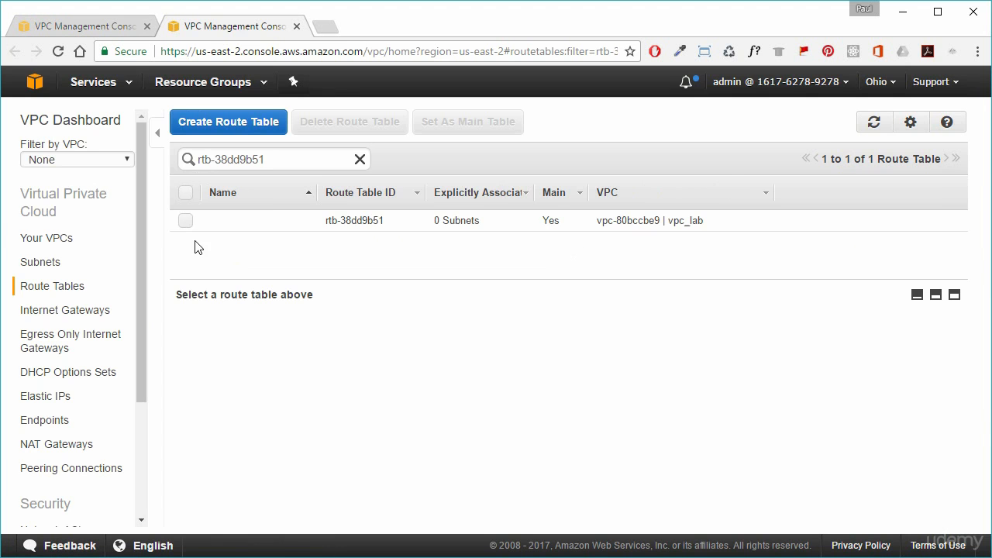
pyautogui.click(184, 221)
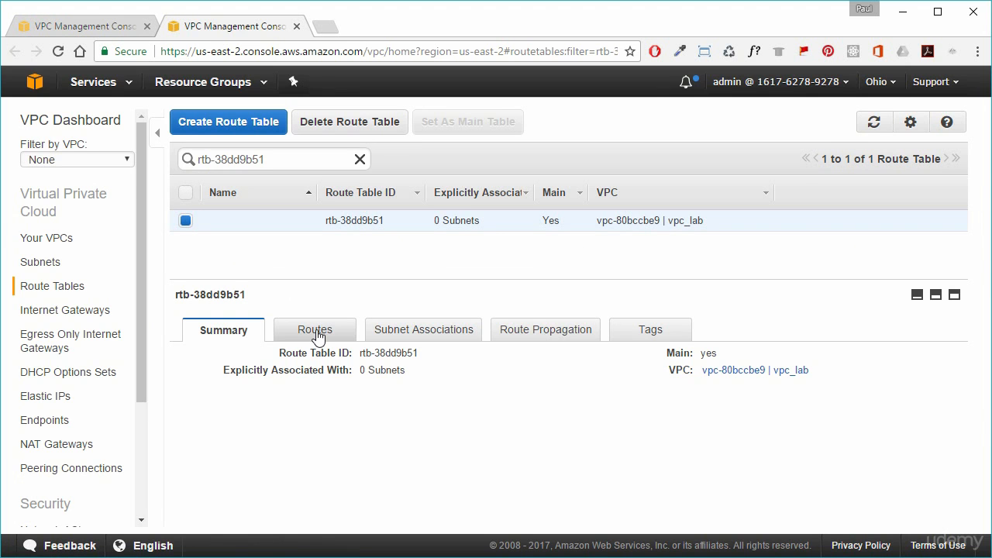
pyautogui.click(316, 333)
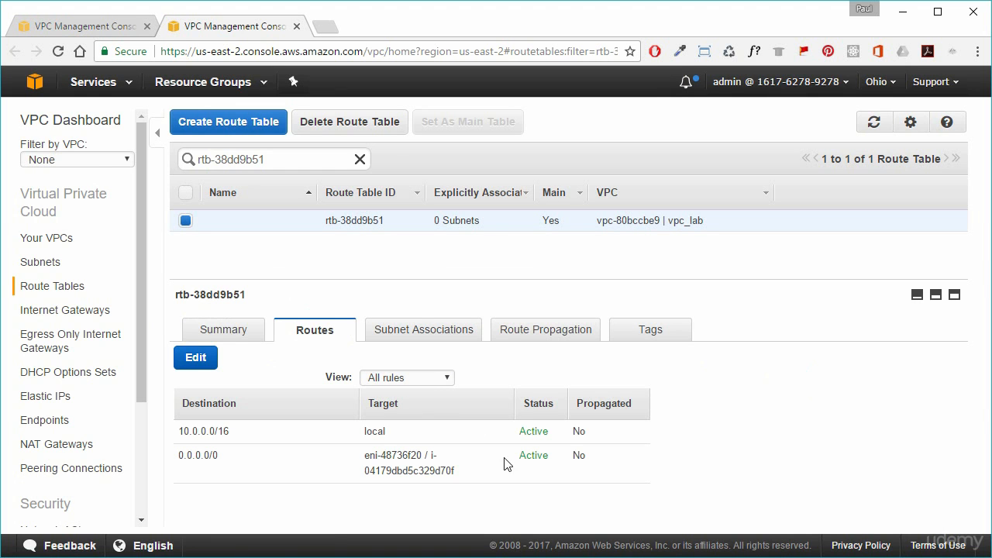
pyautogui.click(618, 432)
pyautogui.moveTo(420, 455); pyautogui.dragTo(366, 457)
pyautogui.click(728, 465)
# Step: Open the EC2 console in a separate browser tab and show the list of instances
pyautogui.click(129, 81)
pyautogui.rightClick(48, 181)
pyautogui.click(83, 194)
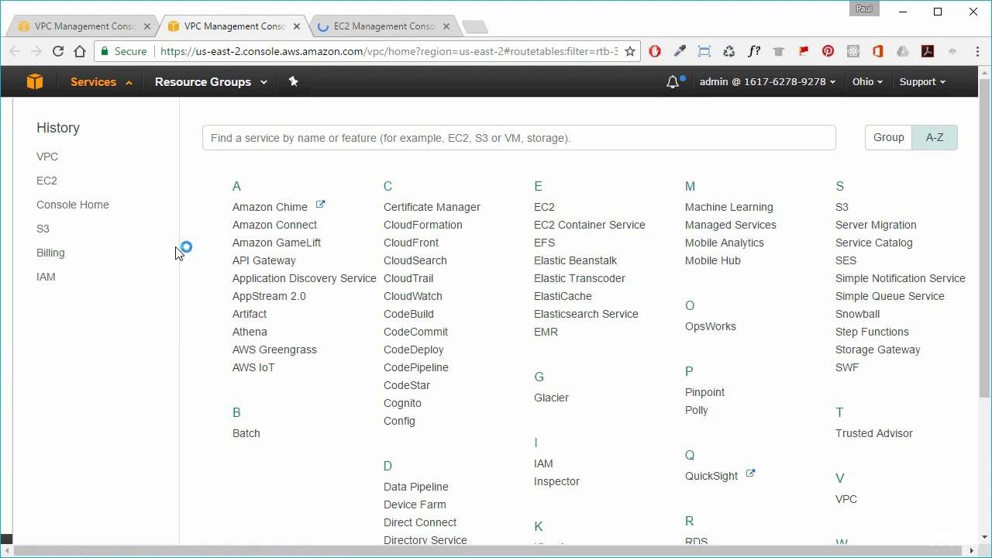
pyautogui.click(9, 341)
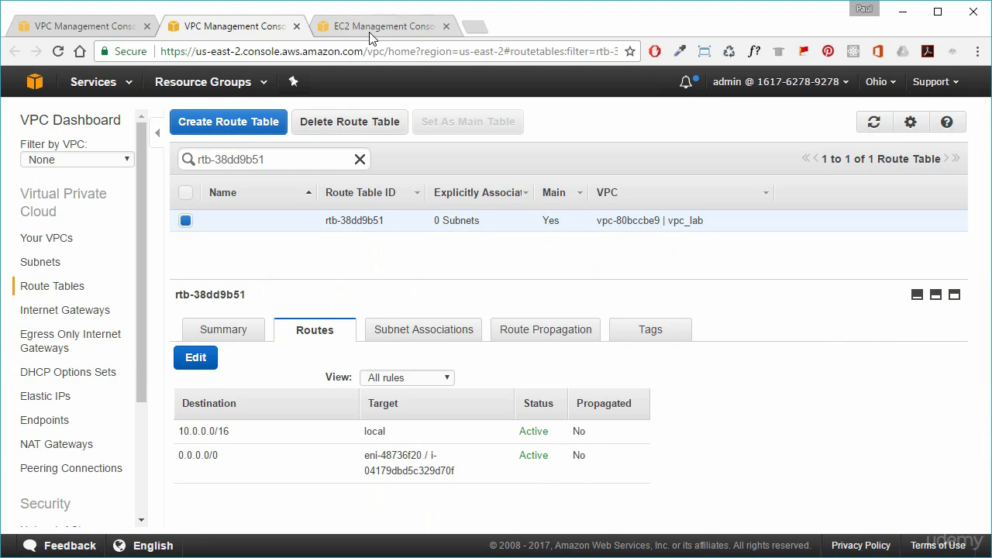
pyautogui.click(377, 29)
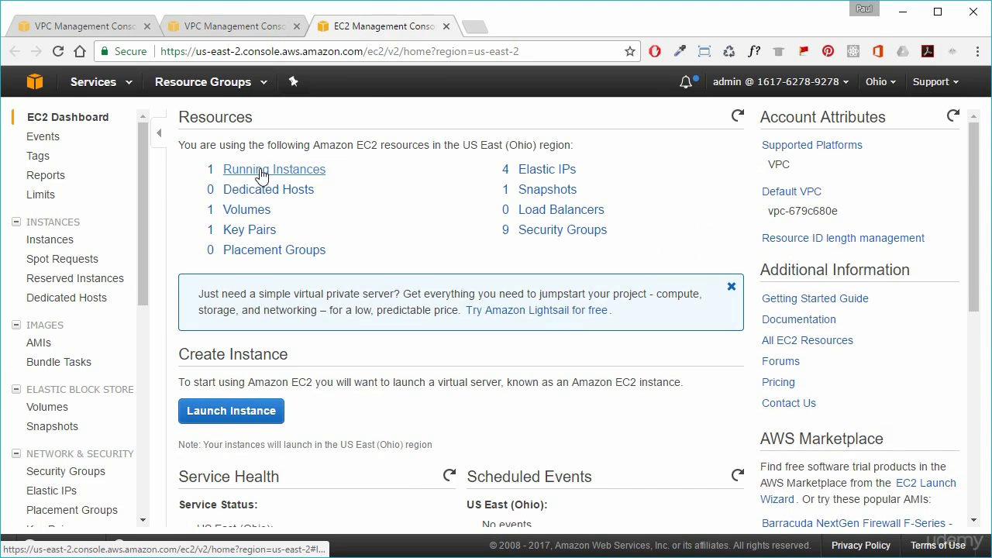
pyautogui.click(294, 171)
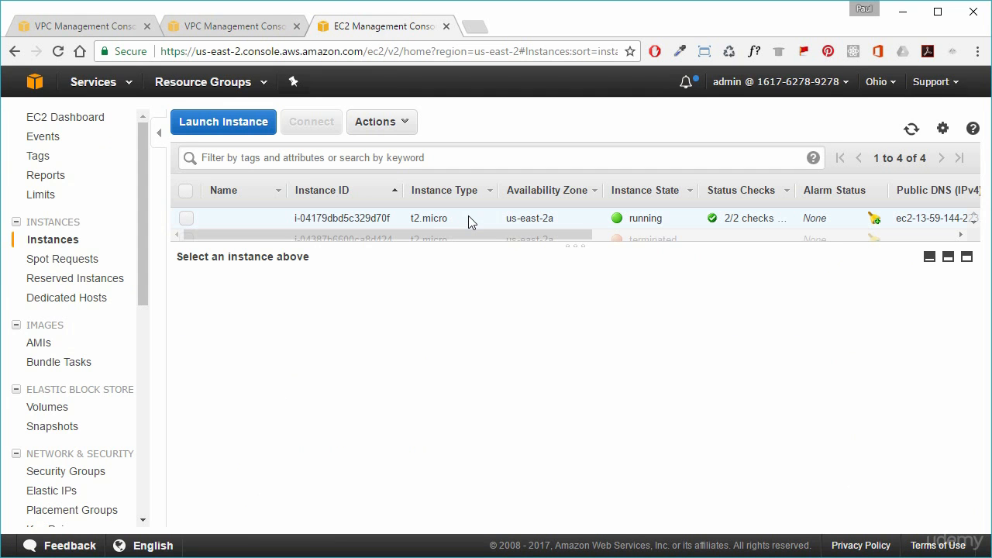
# Step: Inspect the running t2.micro instance's eth0 network interface details and highlight its interface ID
pyautogui.click(186, 220)
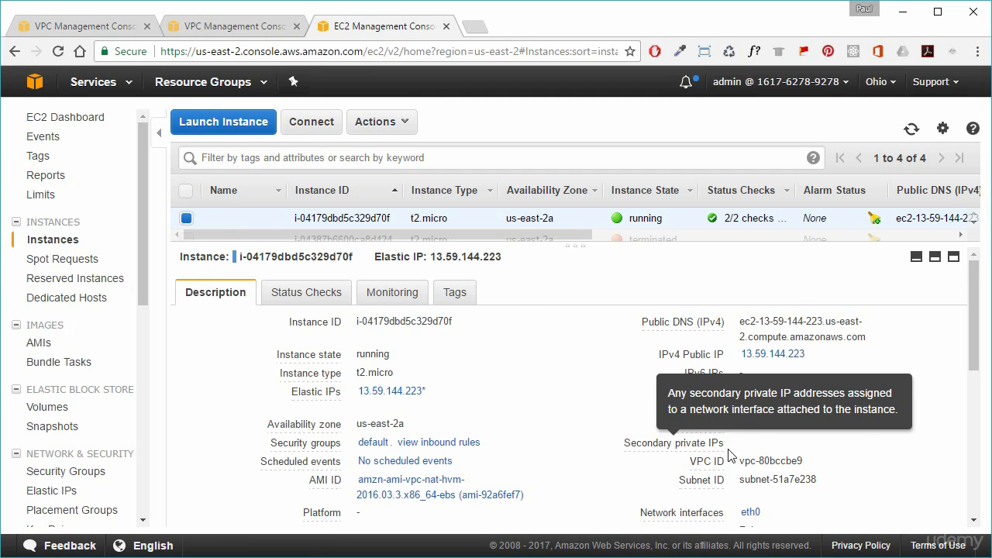
pyautogui.scroll(-1, 968, 372)
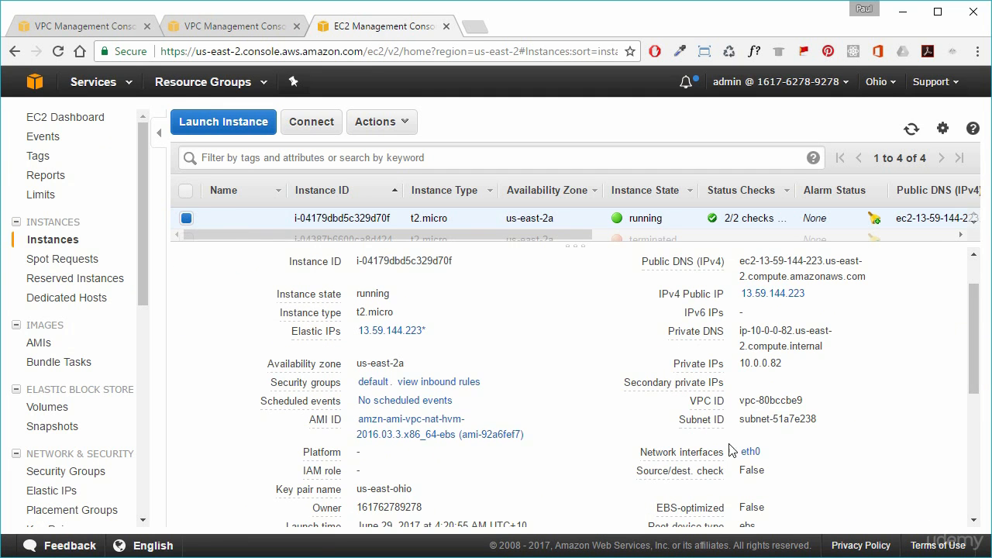
pyautogui.click(756, 453)
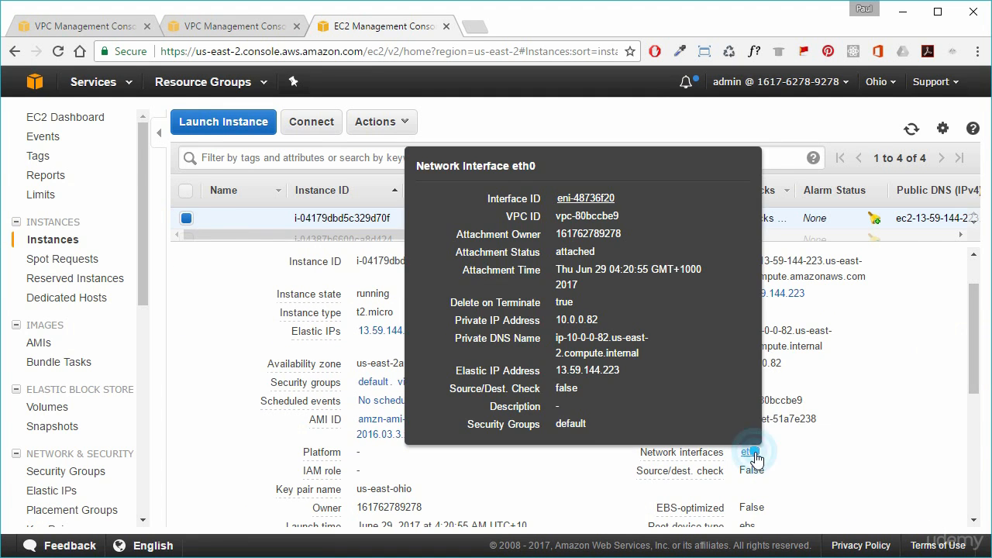
pyautogui.moveTo(630, 199); pyautogui.dragTo(563, 200)
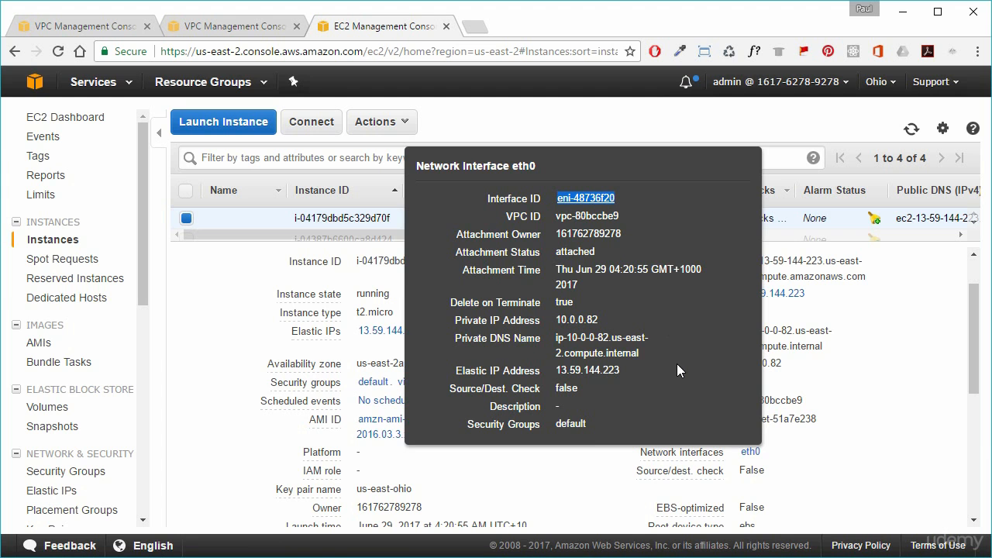
# Step: Highlight the interface ID targeted by 0.0.0.0/0 in the route table, examine its subnet associations, and close the route table page
pyautogui.click(860, 371)
pyautogui.click(225, 26)
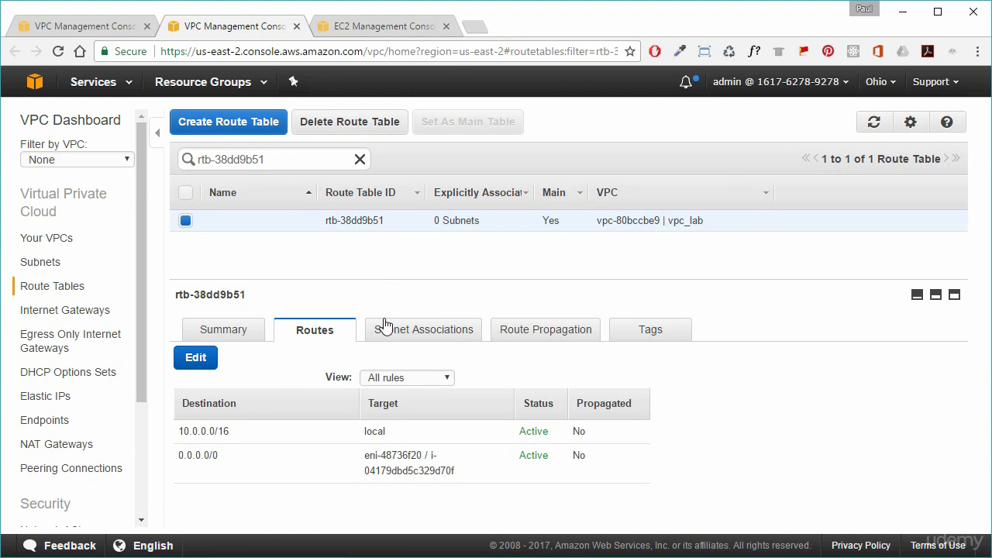
pyautogui.moveTo(365, 455); pyautogui.dragTo(421, 453)
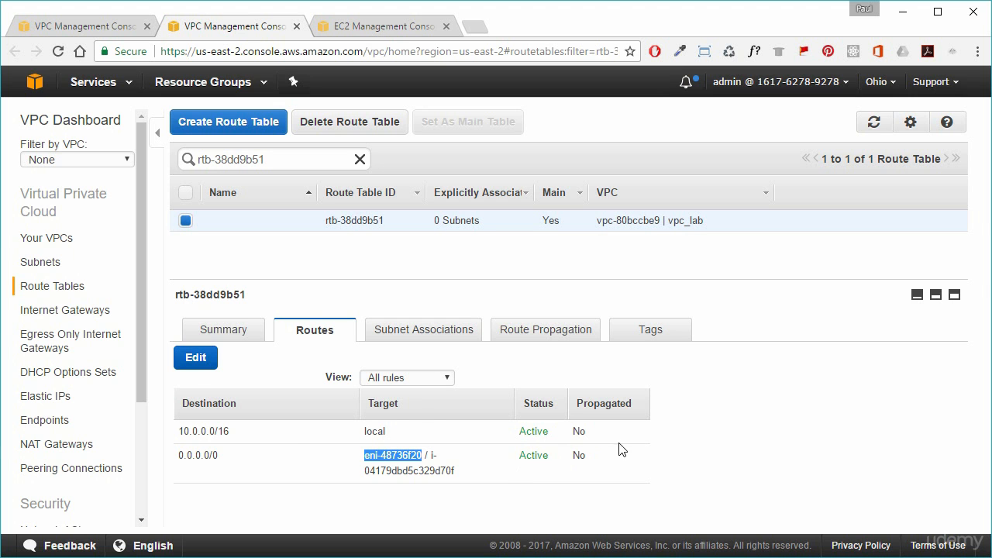
pyautogui.click(409, 328)
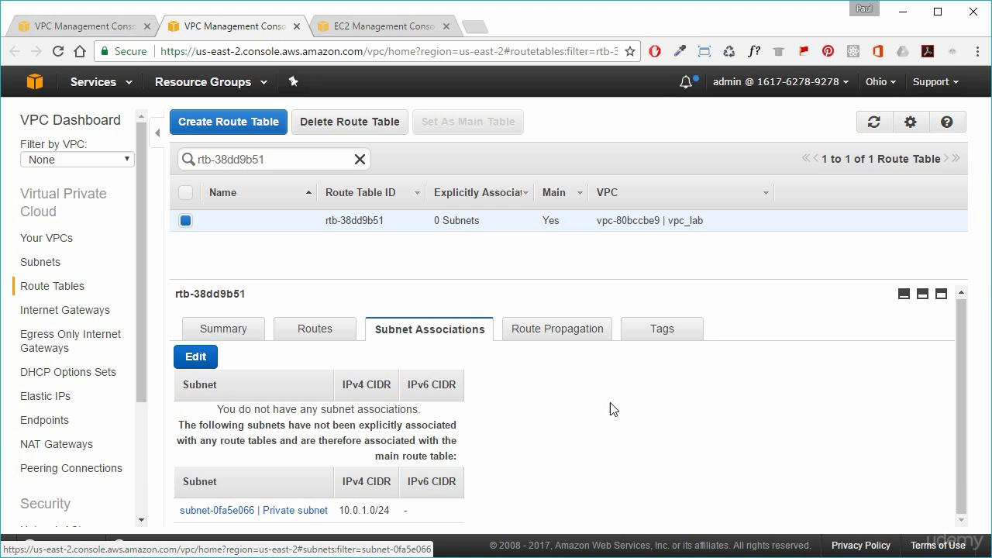
pyautogui.click(296, 26)
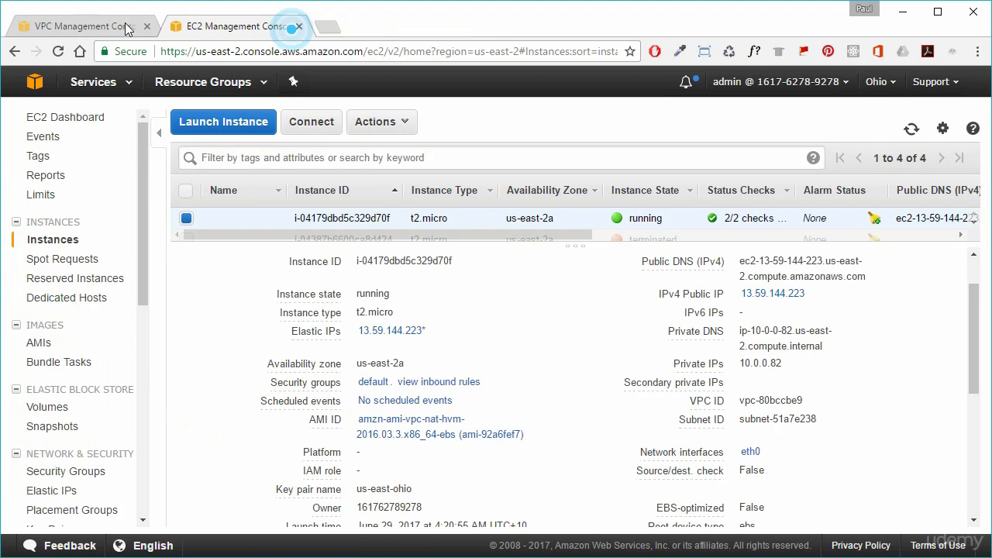
# Step: Open the network ACL linked to vpc_lab in its own page and examine its inbound rules
pyautogui.click(92, 27)
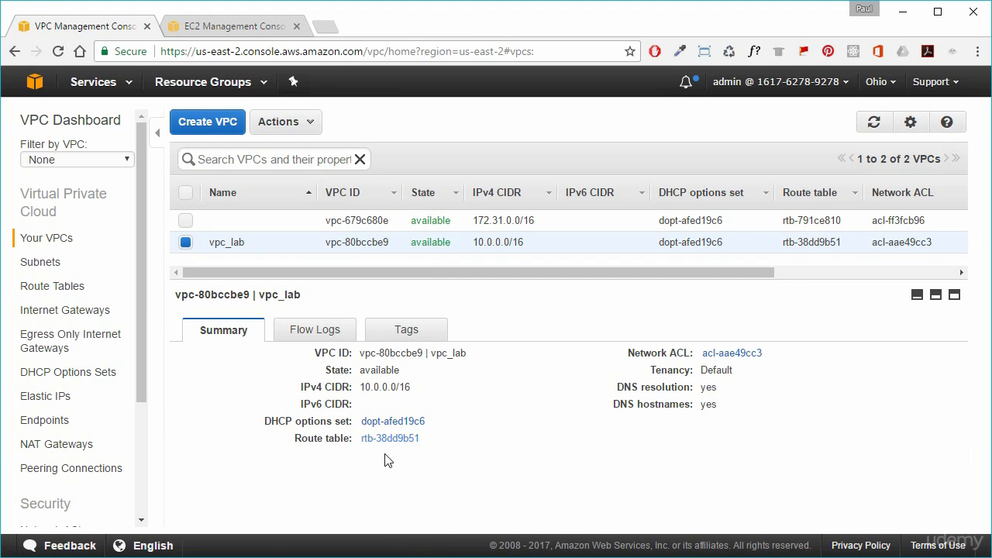
pyautogui.click(725, 358)
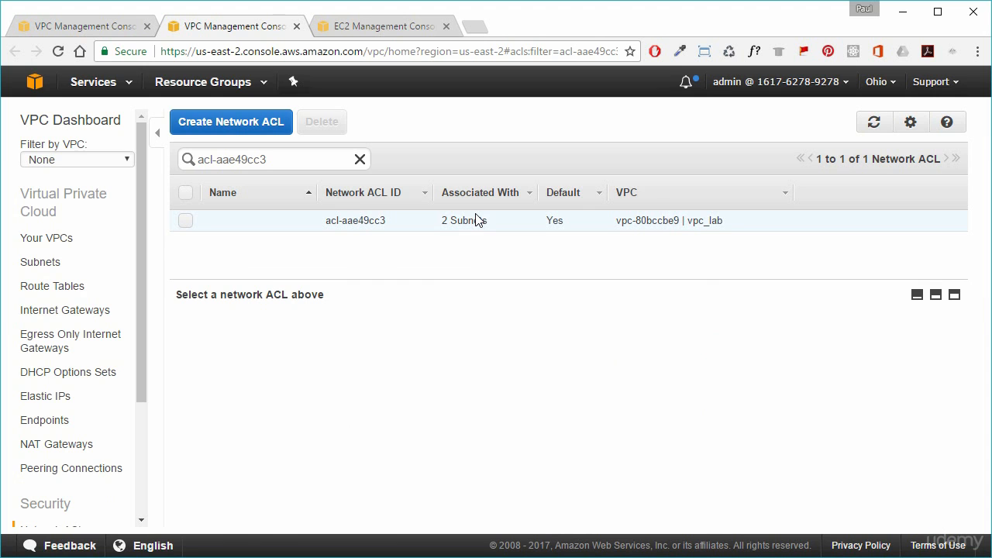
pyautogui.click(185, 224)
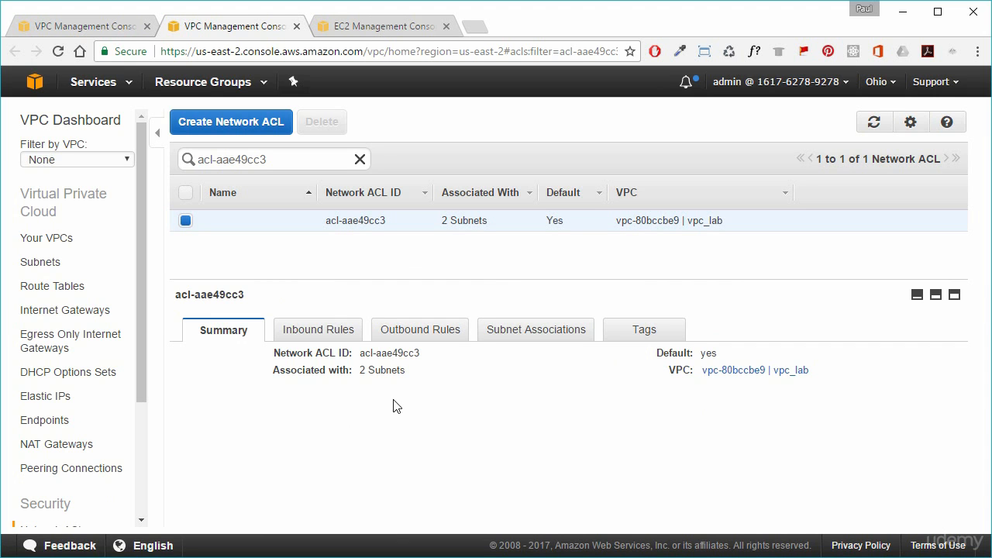
pyautogui.click(319, 331)
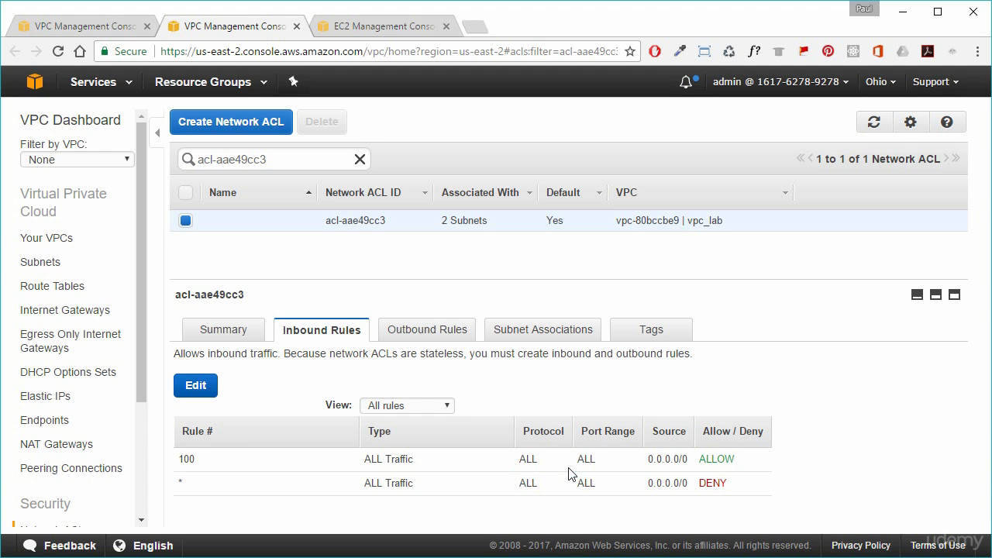
# Step: Change the network ACL's inbound rule 100 to type HTTP (80) and save it
pyautogui.click(197, 388)
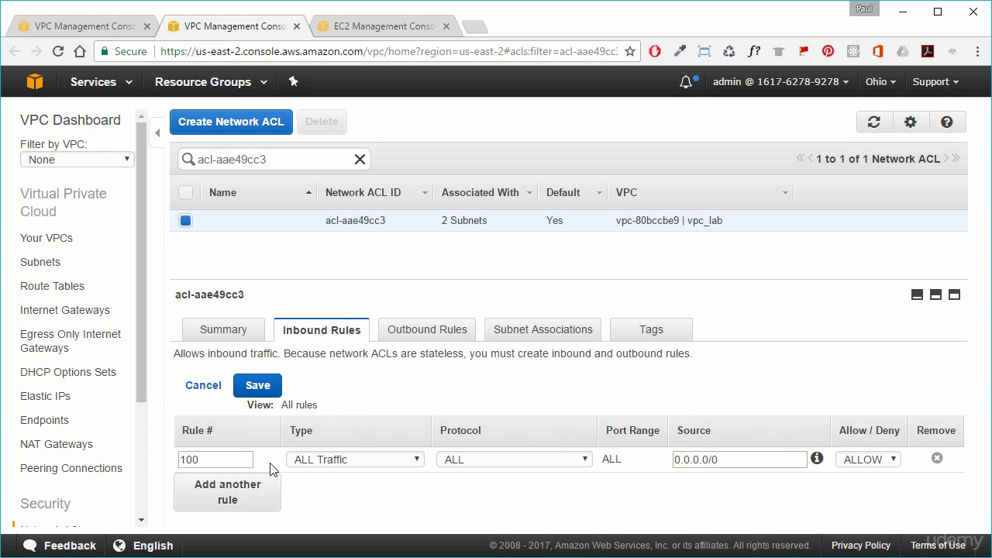
pyautogui.click(411, 460)
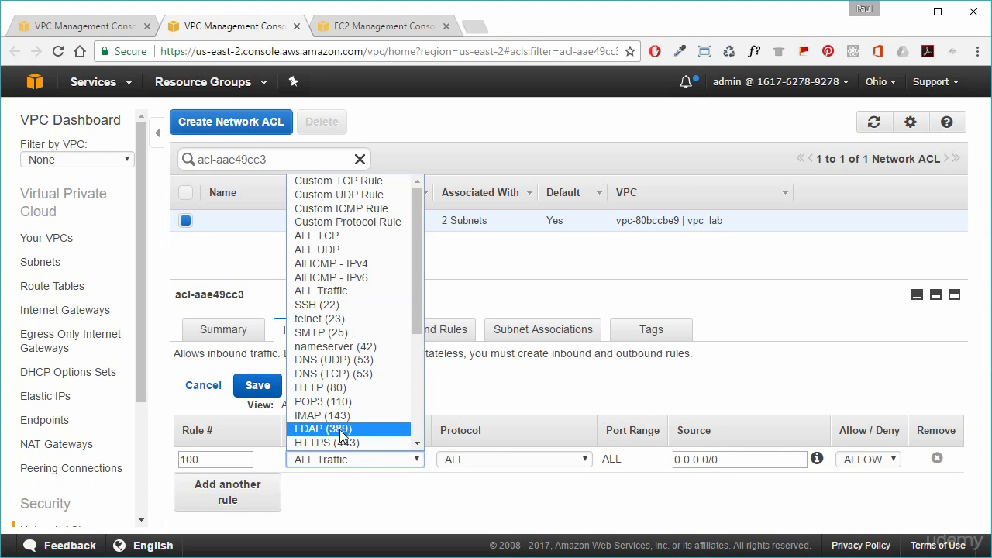
pyautogui.click(324, 387)
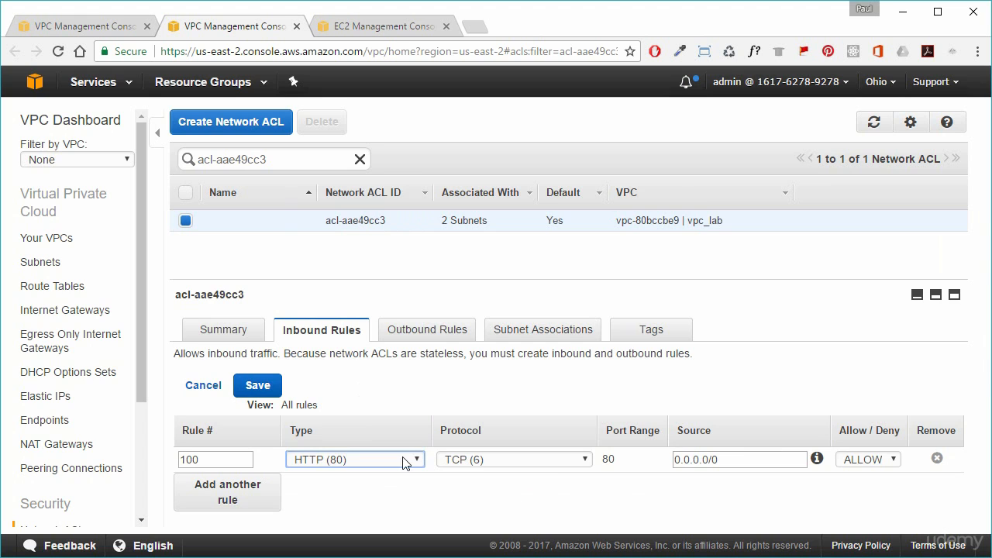
pyautogui.click(259, 385)
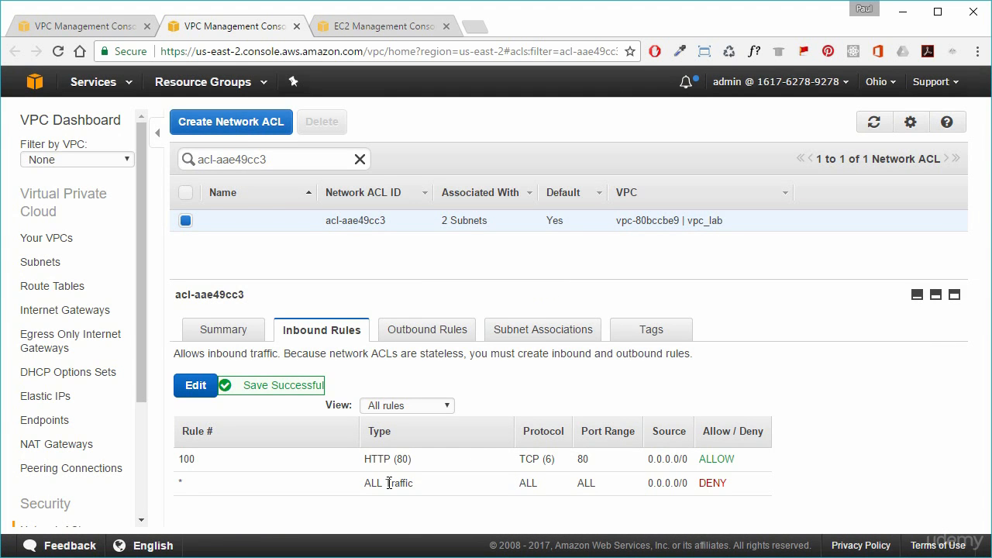
# Step: Change the network ACL's outbound rule 100 to type HTTP (80) and save it
pyautogui.click(428, 335)
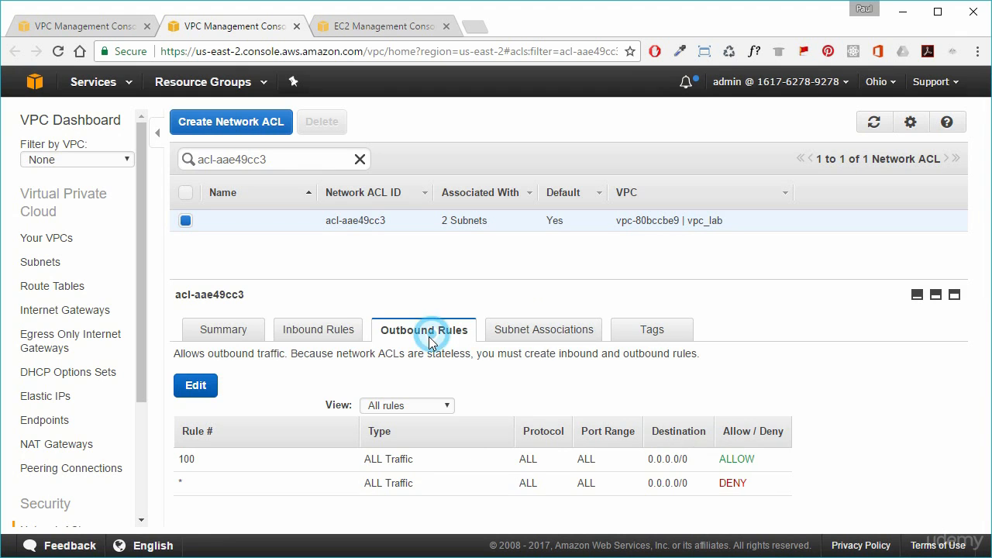
pyautogui.click(195, 385)
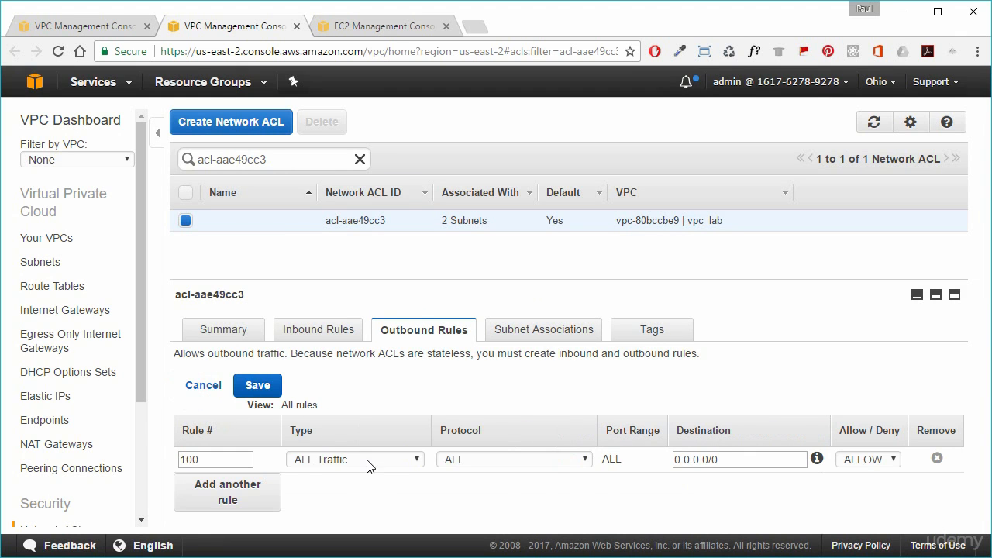
pyautogui.click(364, 460)
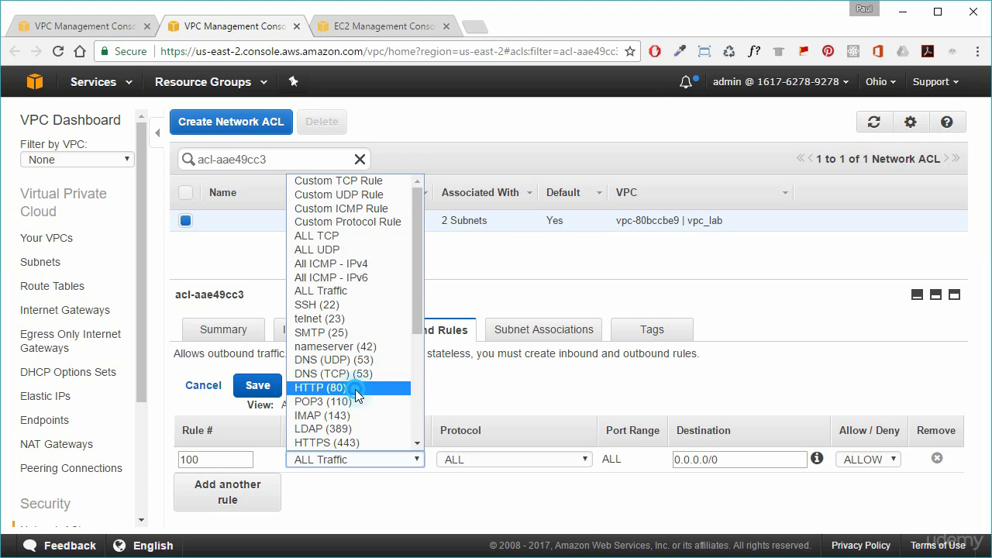
pyautogui.click(355, 388)
pyautogui.click(258, 385)
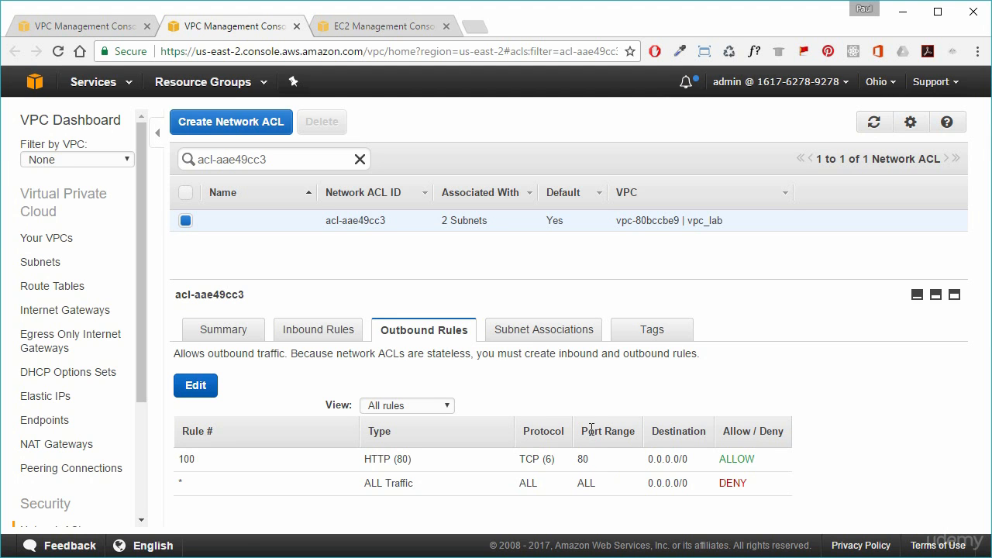
# Step: Check which subnets are associated with the network ACL and return to its summary
pyautogui.click(516, 331)
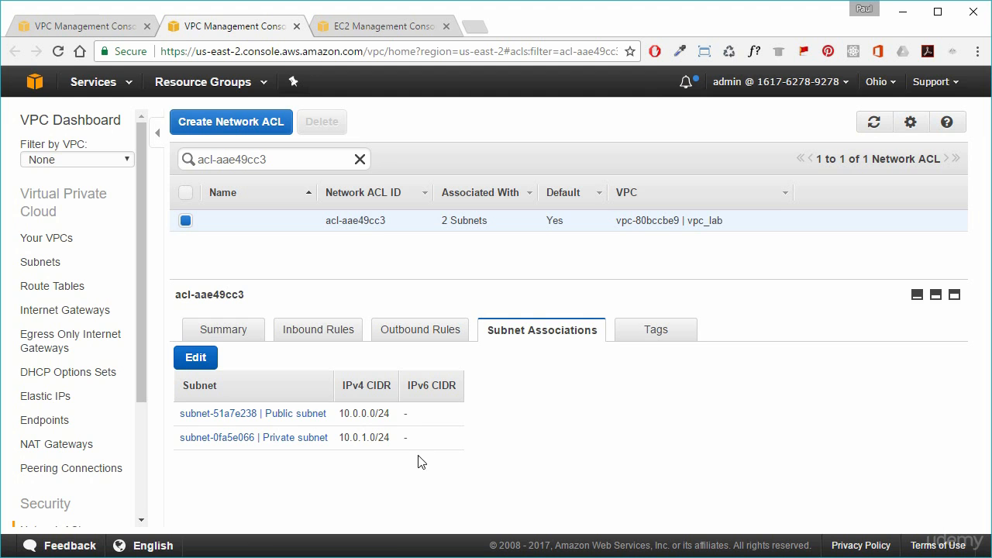
pyautogui.click(227, 329)
# Step: Set the network ACL's inbound rule 100 back to ALL Traffic and save it
pyautogui.click(302, 332)
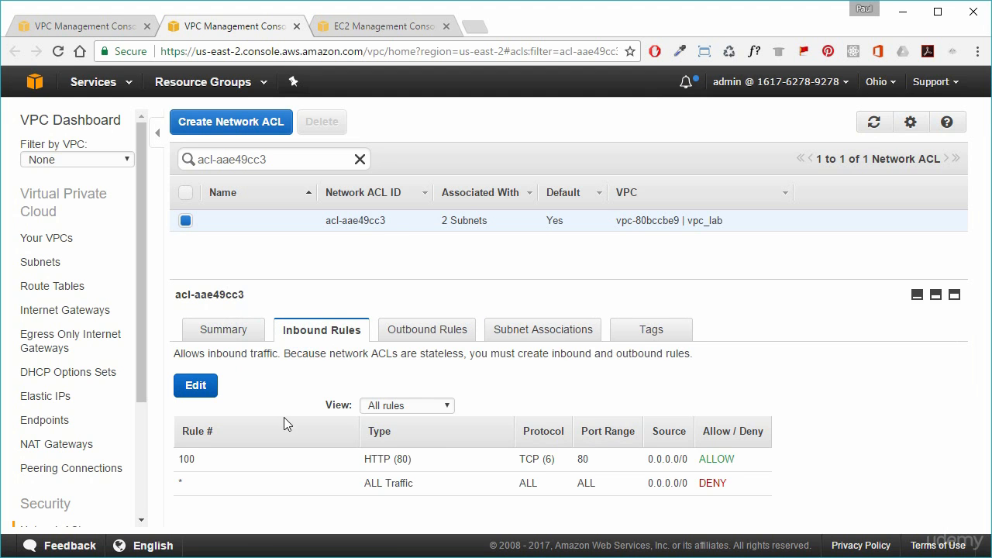
pyautogui.click(194, 382)
pyautogui.click(420, 460)
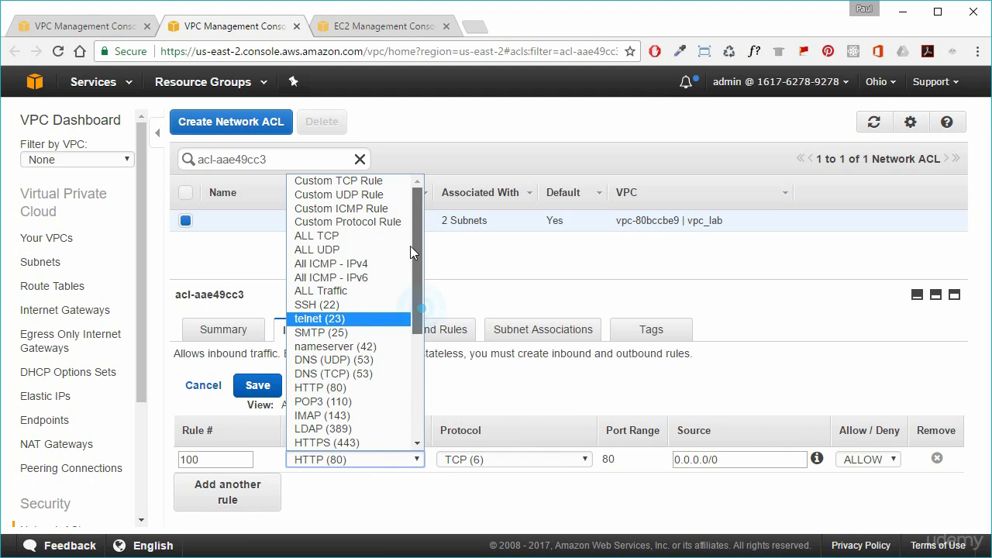
pyautogui.click(378, 464)
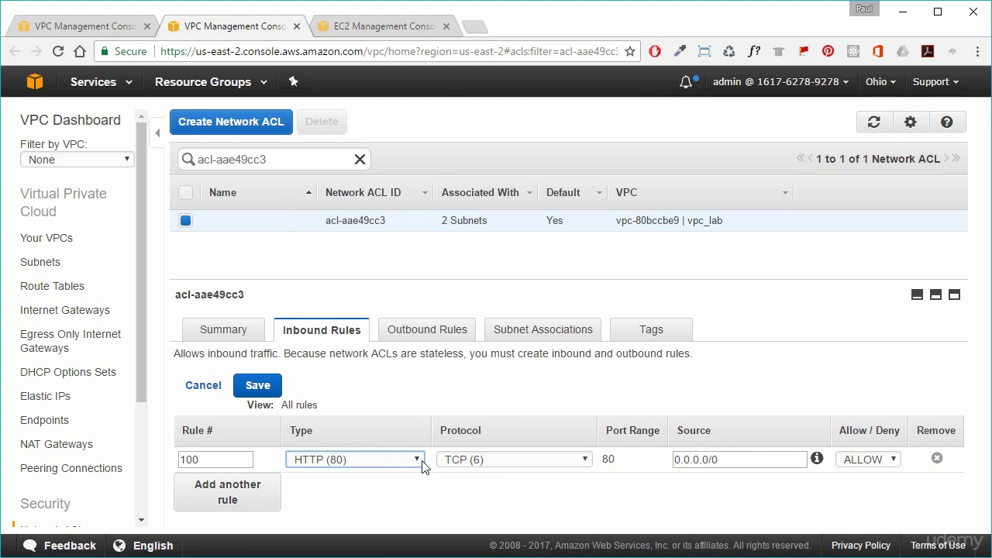
pyautogui.click(360, 463)
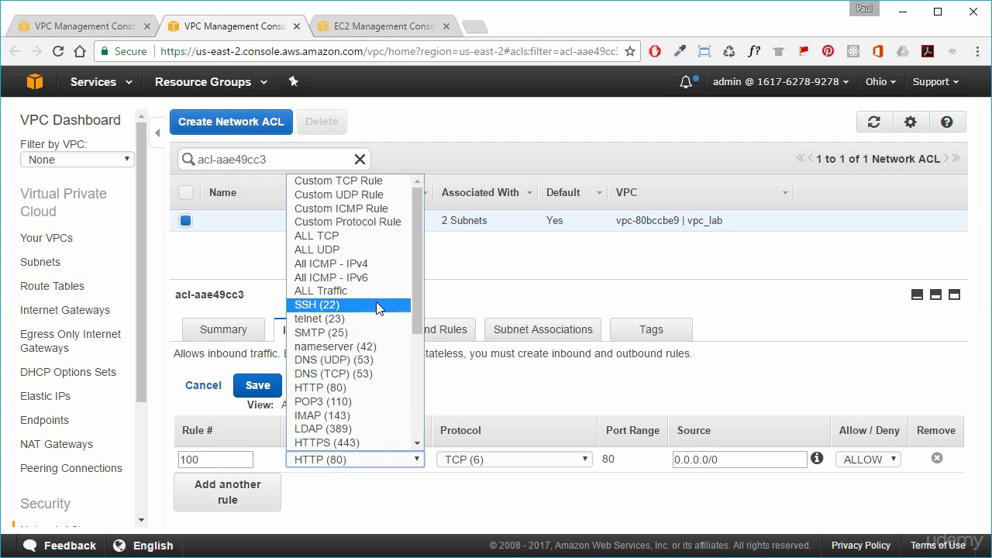
pyautogui.click(355, 291)
pyautogui.click(257, 385)
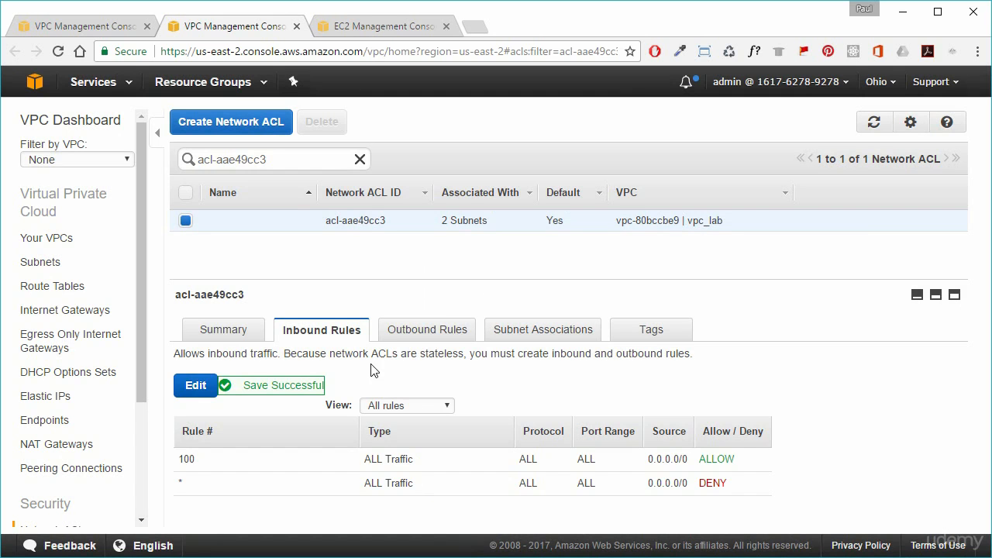
# Step: Set the network ACL's outbound rule 100 back to ALL Traffic, save it, and return to the ACL's summary
pyautogui.click(418, 332)
pyautogui.click(192, 385)
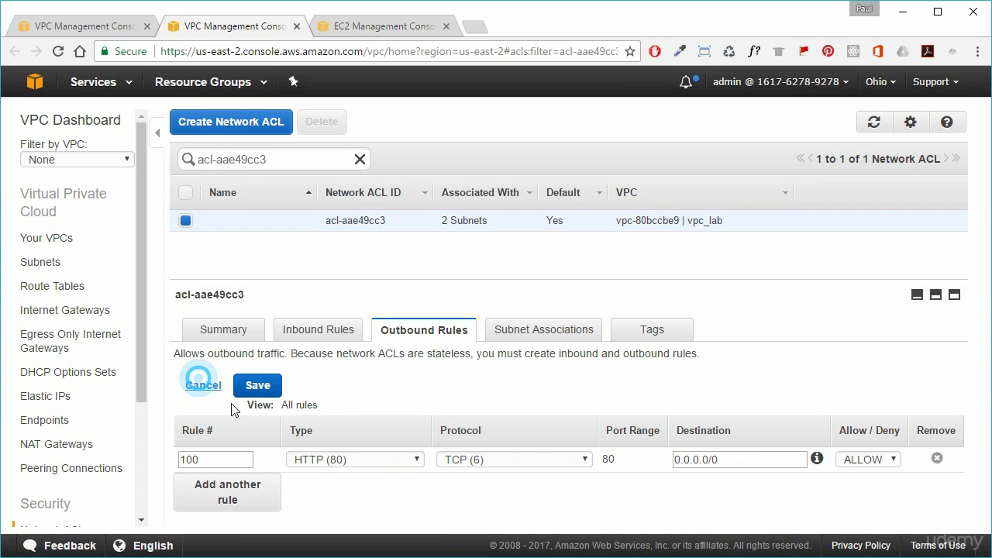
pyautogui.click(409, 459)
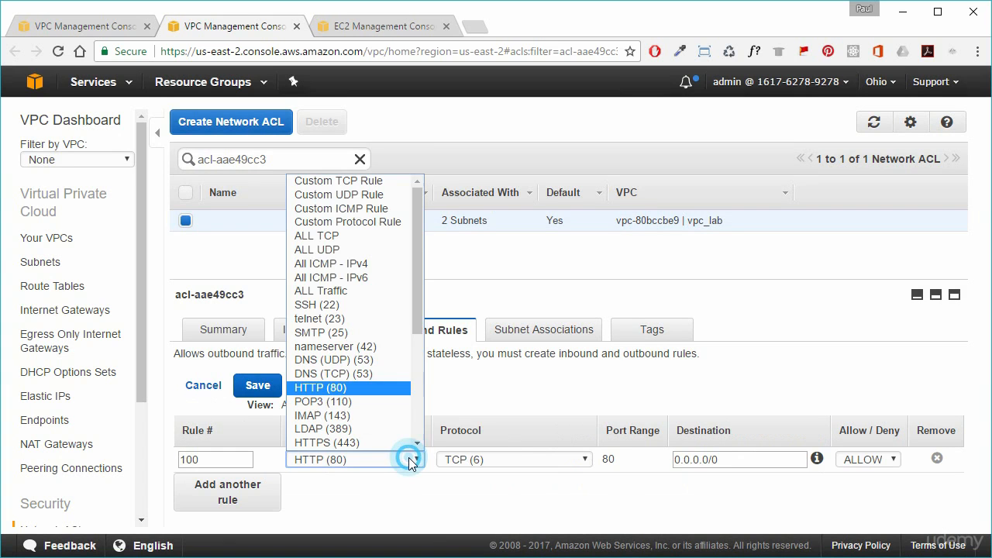
pyautogui.click(341, 291)
pyautogui.click(421, 506)
pyautogui.click(260, 385)
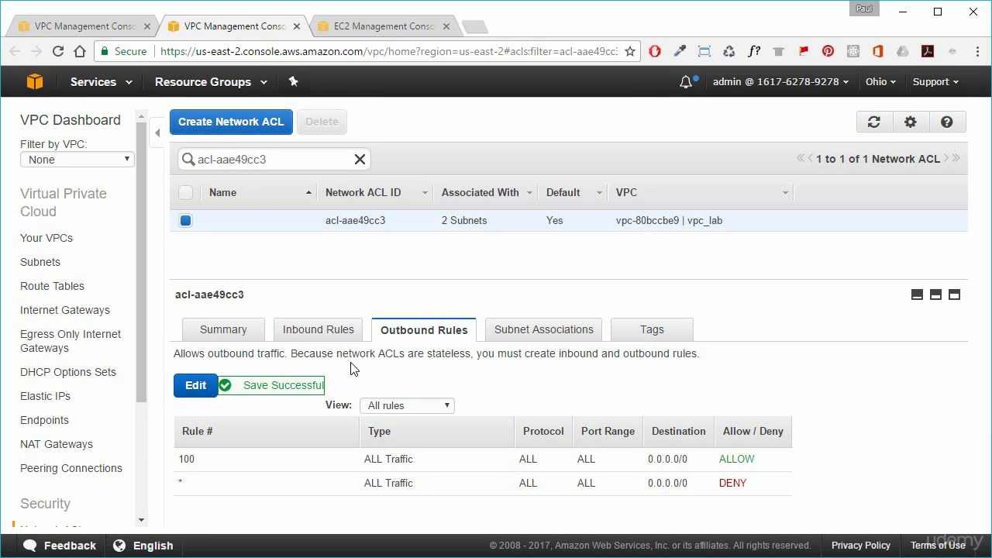
pyautogui.click(226, 329)
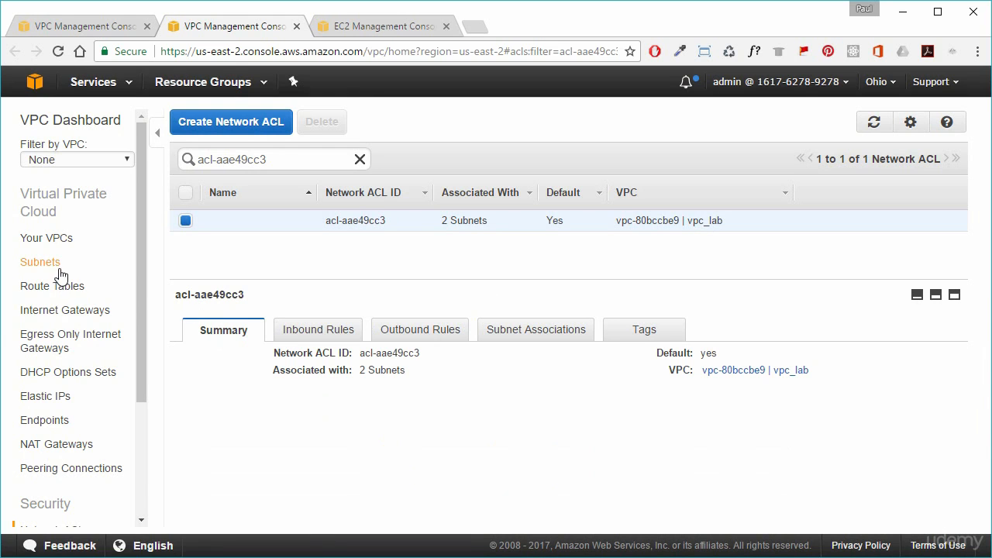
# Step: List the subnets, sort them by IPv4 CIDR, and show the summary of only the Public subnet
pyautogui.click(36, 263)
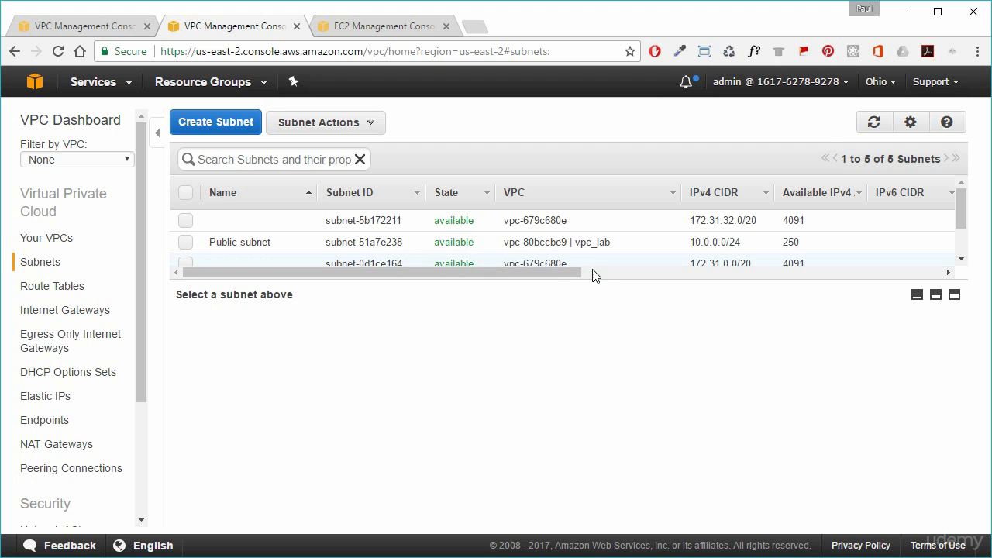
pyautogui.moveTo(612, 281); pyautogui.dragTo(633, 338)
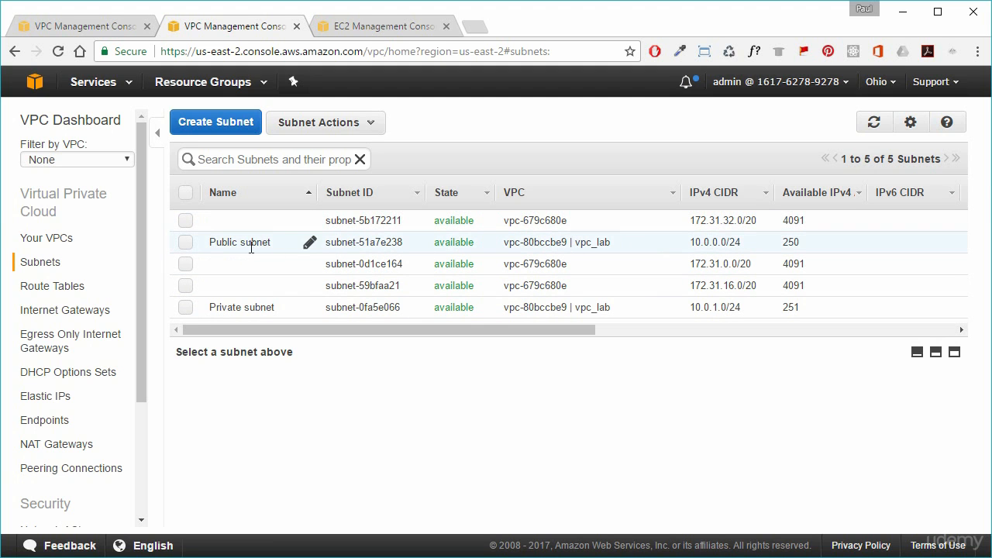
pyautogui.click(718, 195)
pyautogui.click(186, 220)
pyautogui.click(186, 242)
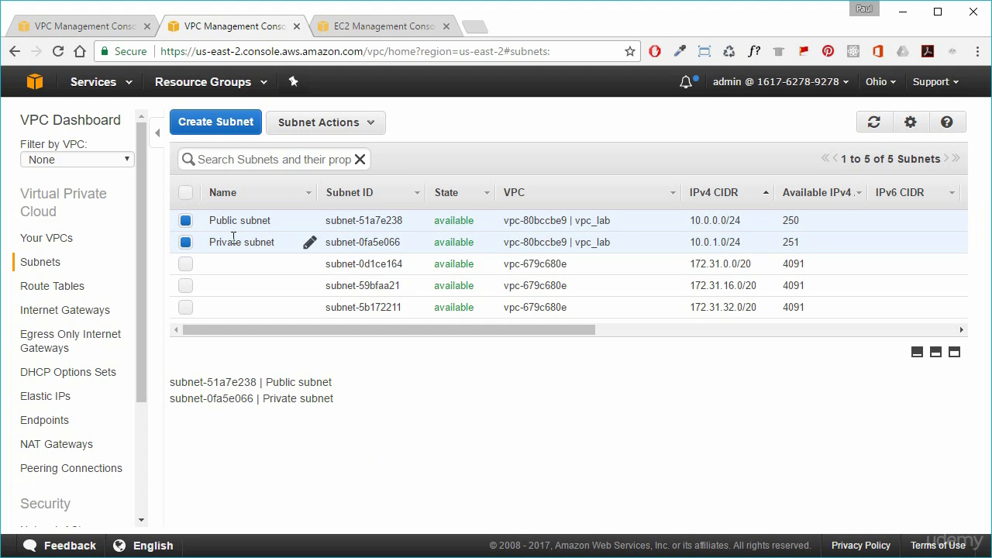
pyautogui.click(186, 241)
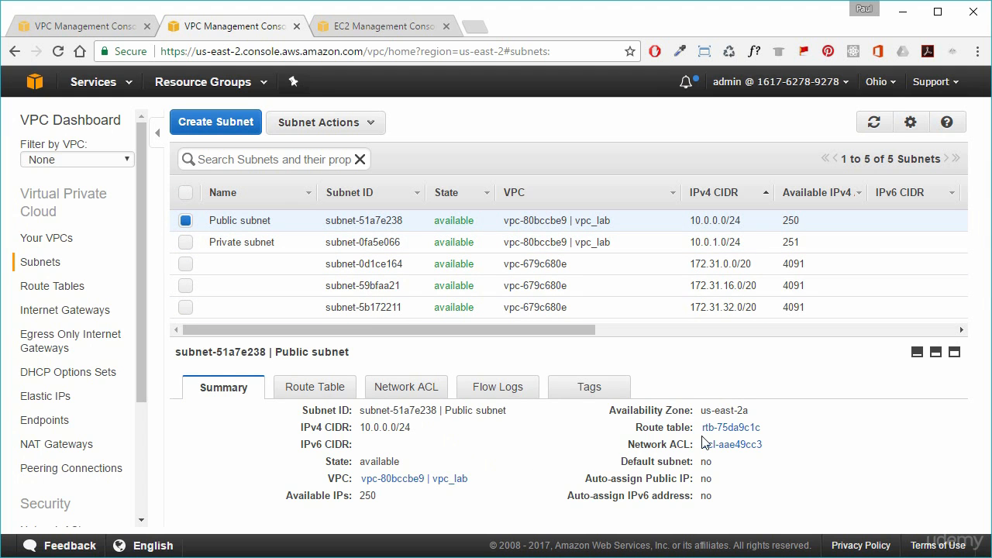
# Step: Open the route table linked to the Public subnet and examine its routes, highlighting the 10.0.0.0/16 local route
pyautogui.click(781, 428)
pyautogui.click(736, 429)
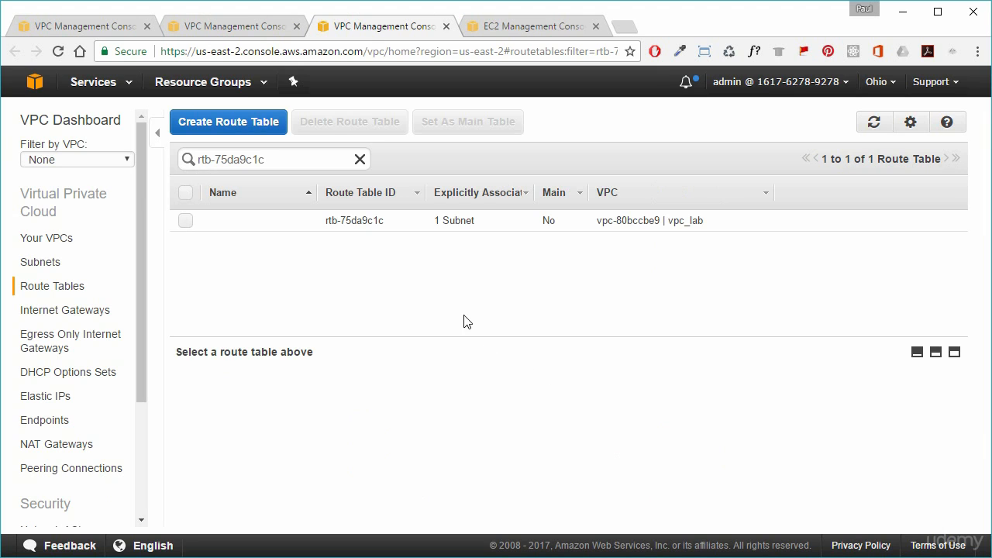
pyautogui.click(185, 221)
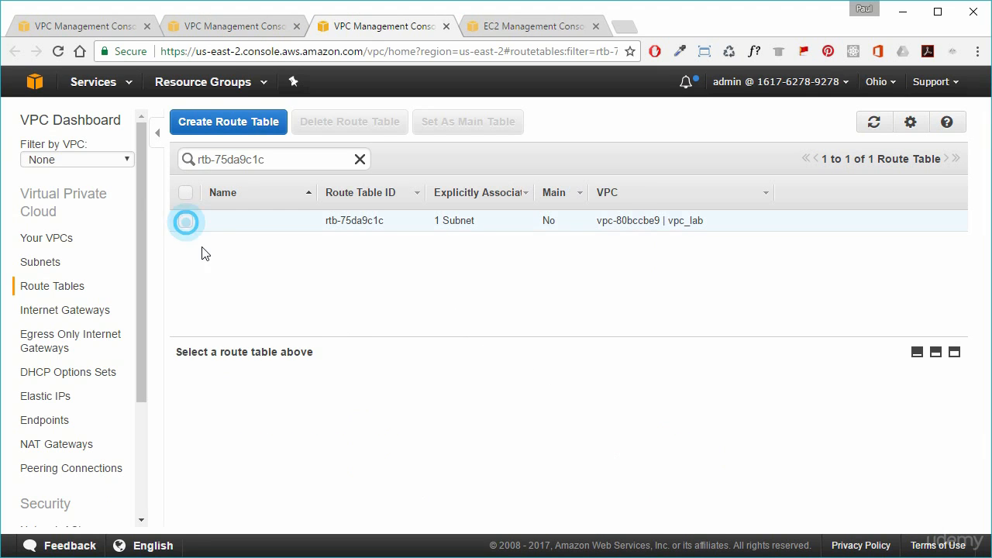
pyautogui.click(325, 395)
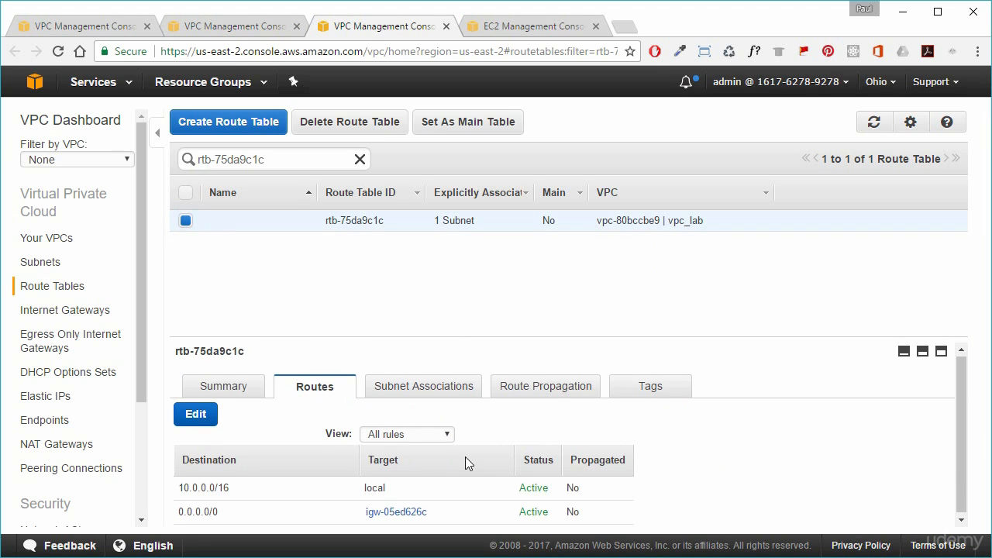
pyautogui.moveTo(516, 340); pyautogui.dragTo(516, 270)
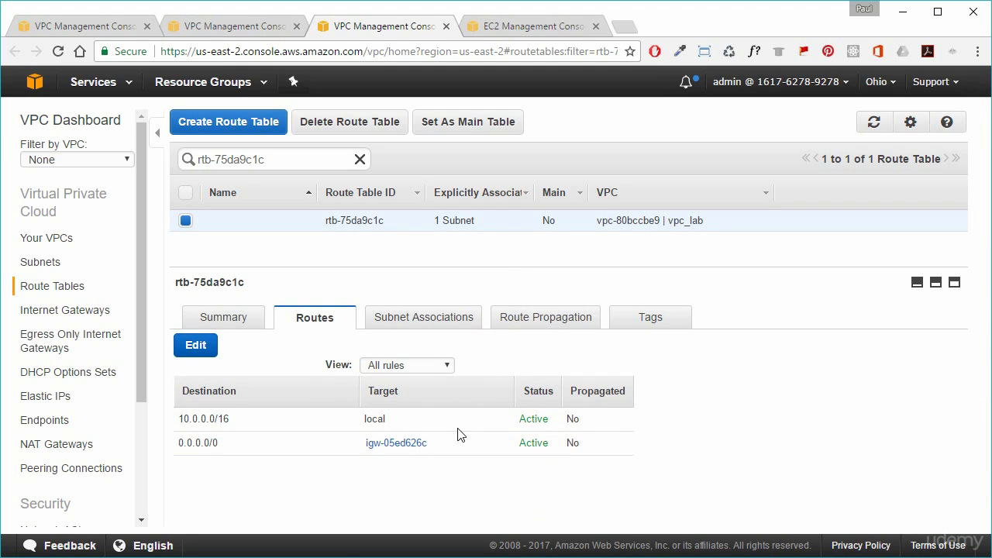
pyautogui.moveTo(183, 423); pyautogui.dragTo(620, 421)
pyautogui.click(628, 422)
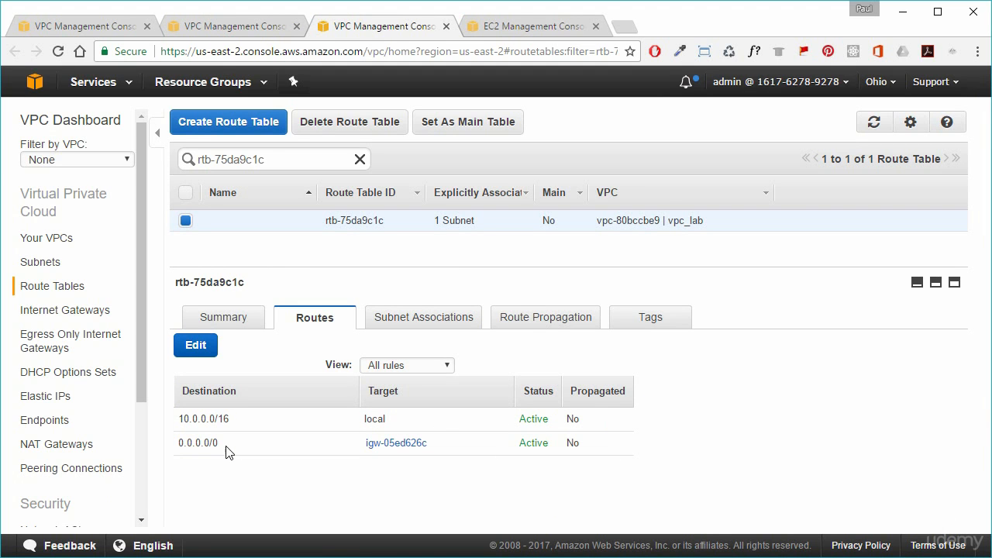
# Step: Check the internet gateway behind the 0.0.0.0/0 route, then list the subnets by IPv4 CIDR and show the Private subnet's summary
pyautogui.click(392, 445)
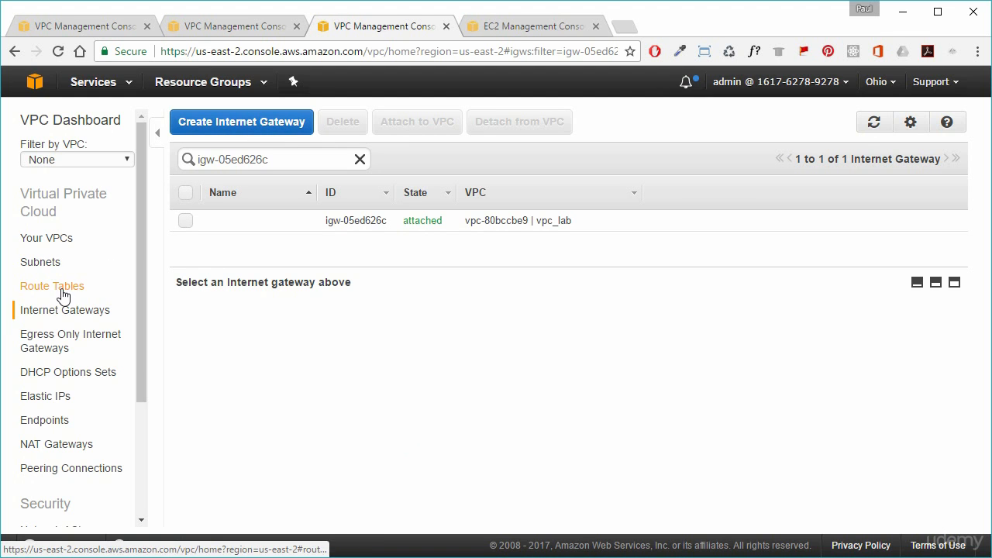
pyautogui.click(43, 264)
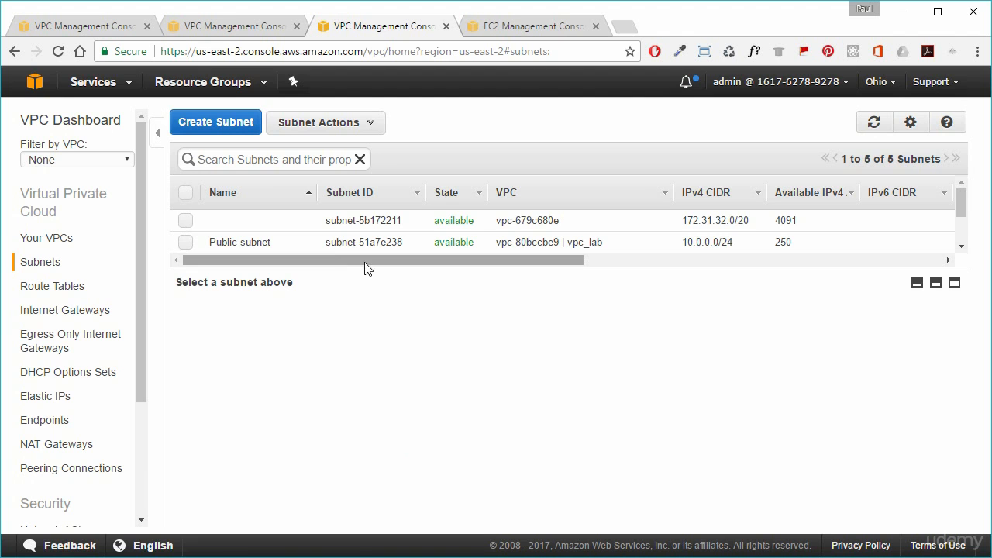
pyautogui.moveTo(379, 269); pyautogui.dragTo(387, 344)
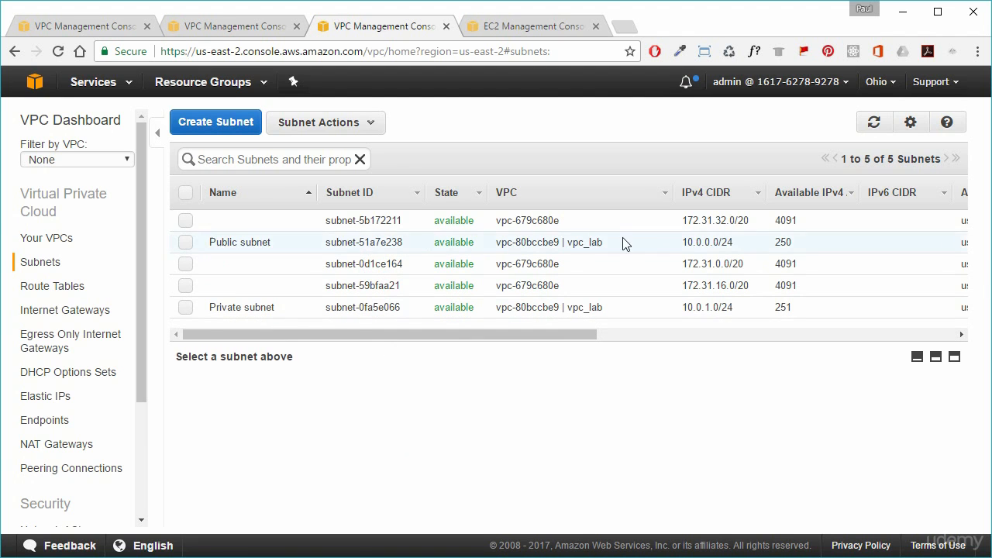
pyautogui.click(731, 194)
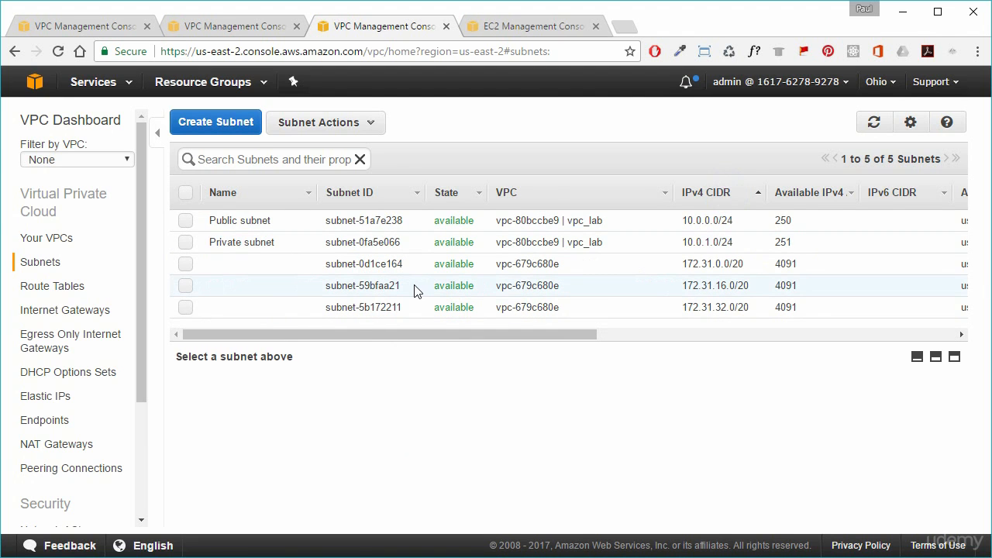
pyautogui.click(185, 243)
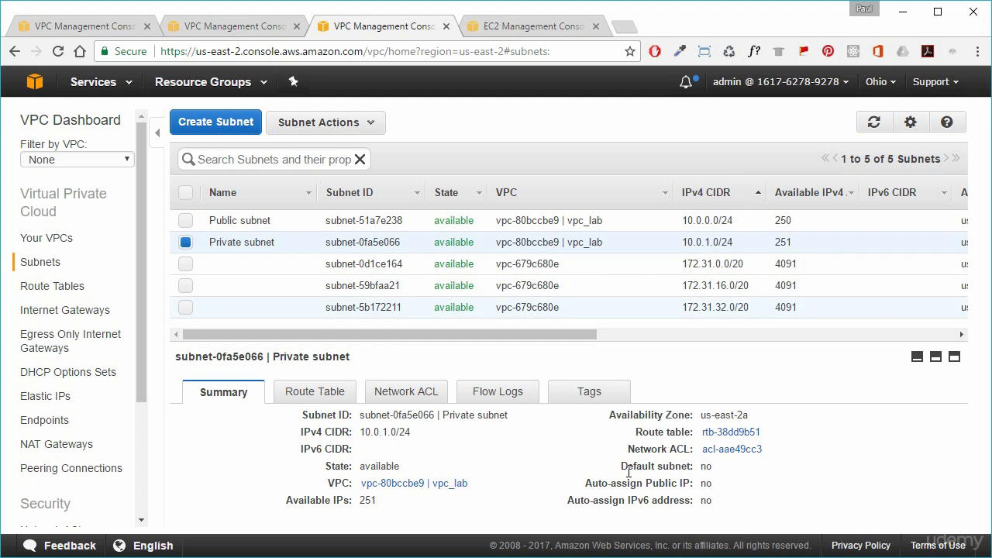
# Step: Open the route table linked to the Private subnet and examine its routes, highlighting the network interface targeted by the 0.0.0.0/0 route
pyautogui.click(735, 434)
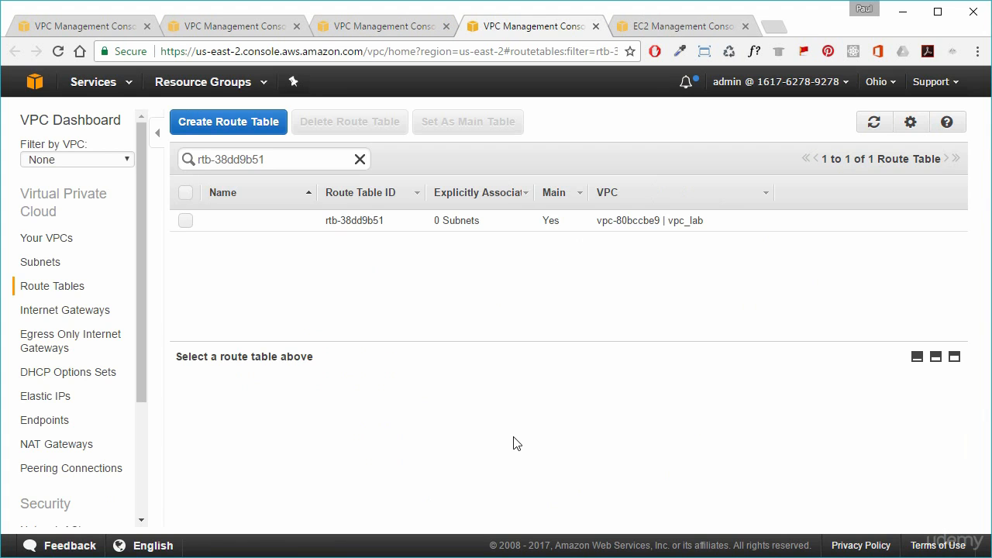
pyautogui.click(185, 222)
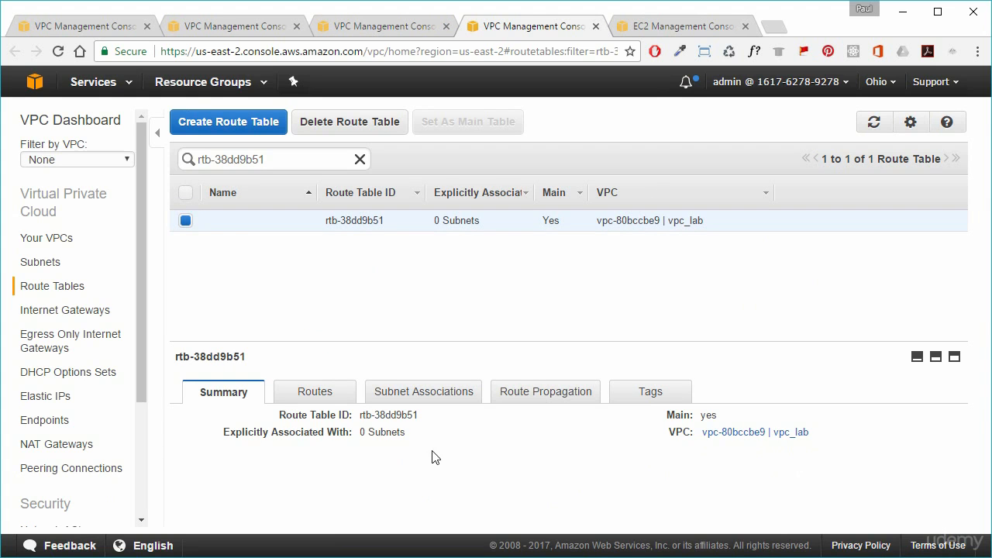
pyautogui.click(324, 392)
pyautogui.scroll(-1, 496, 467)
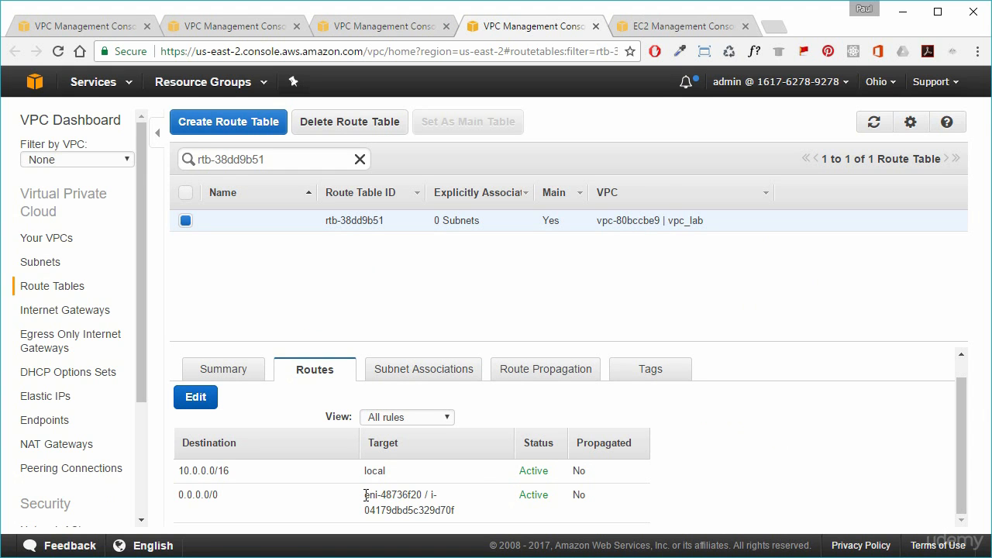
pyautogui.moveTo(366, 495); pyautogui.dragTo(420, 494)
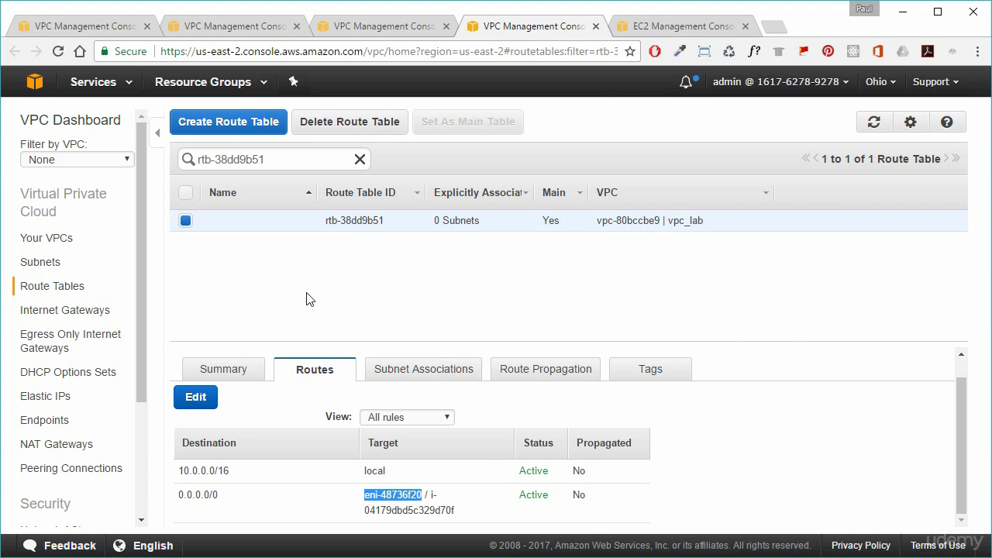
# Step: Switch to the EC2 console, start launching a new instance, and search the AWS Marketplace images for Wordpress
pyautogui.click(656, 26)
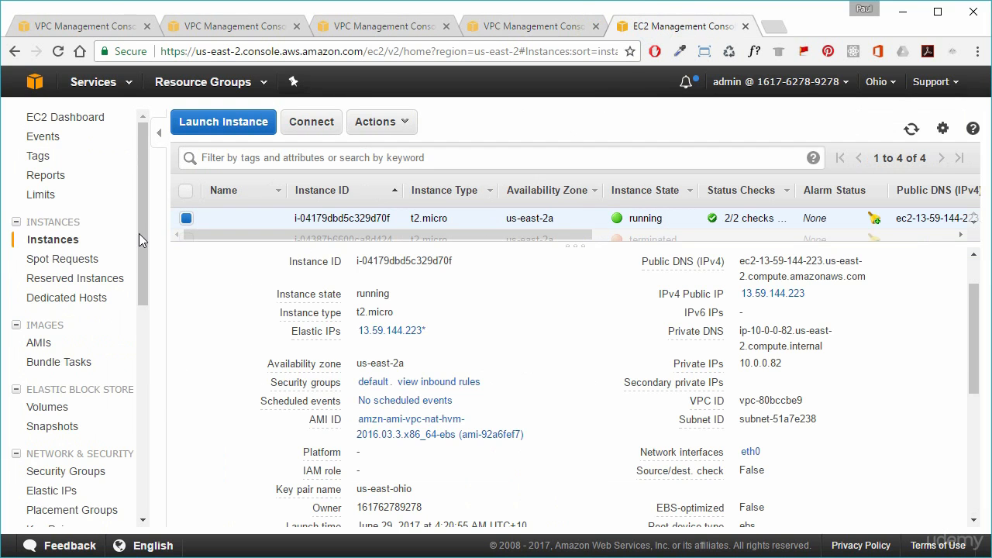
pyautogui.click(217, 124)
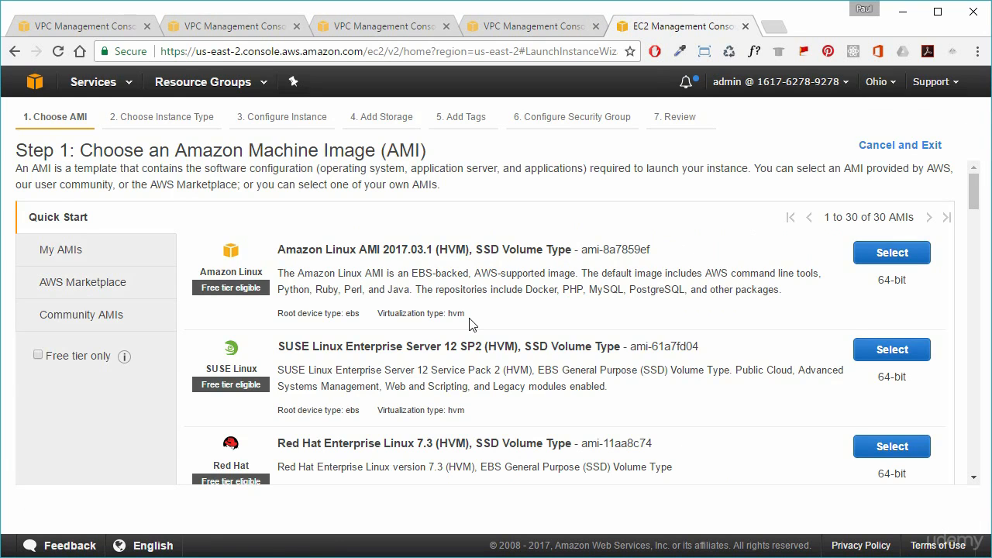
pyautogui.click(98, 285)
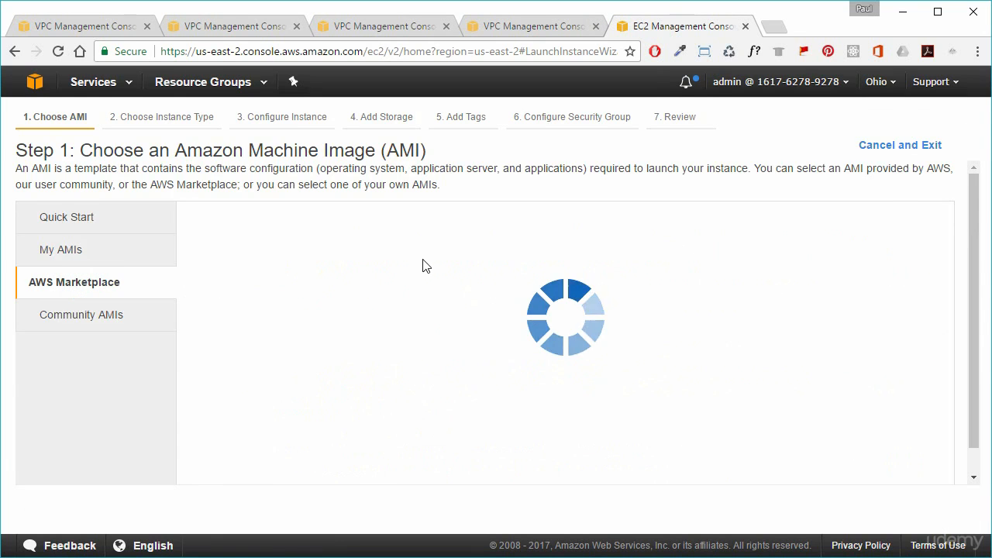
pyautogui.click(370, 238)
pyautogui.write('Wor')
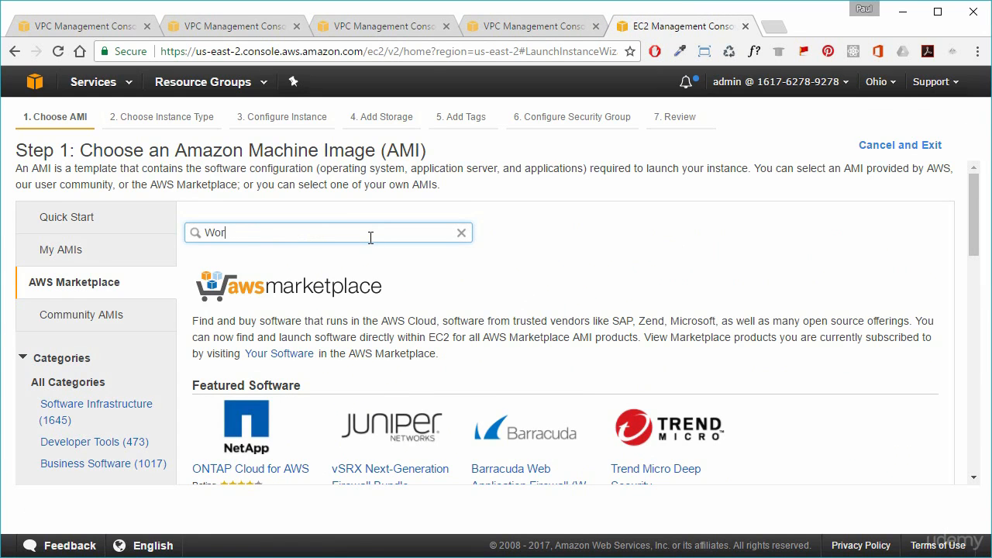
pyautogui.write('dpress')
pyautogui.press('Return')
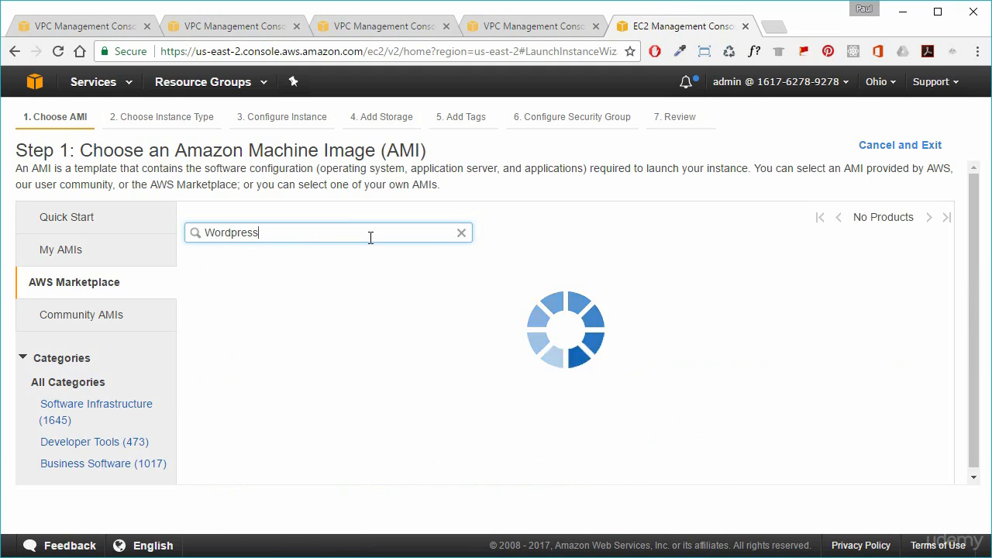
# Step: Choose the WordPress powered by Bitnami image, keep the t2.micro instance type, and continue to the instance details
pyautogui.click(911, 278)
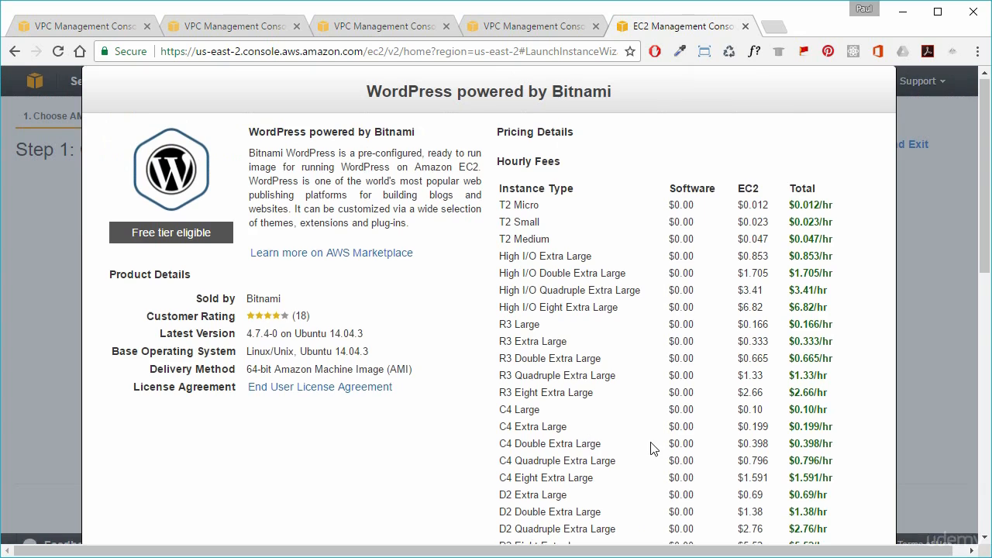
pyautogui.scroll(-10, 634, 436)
pyautogui.click(835, 508)
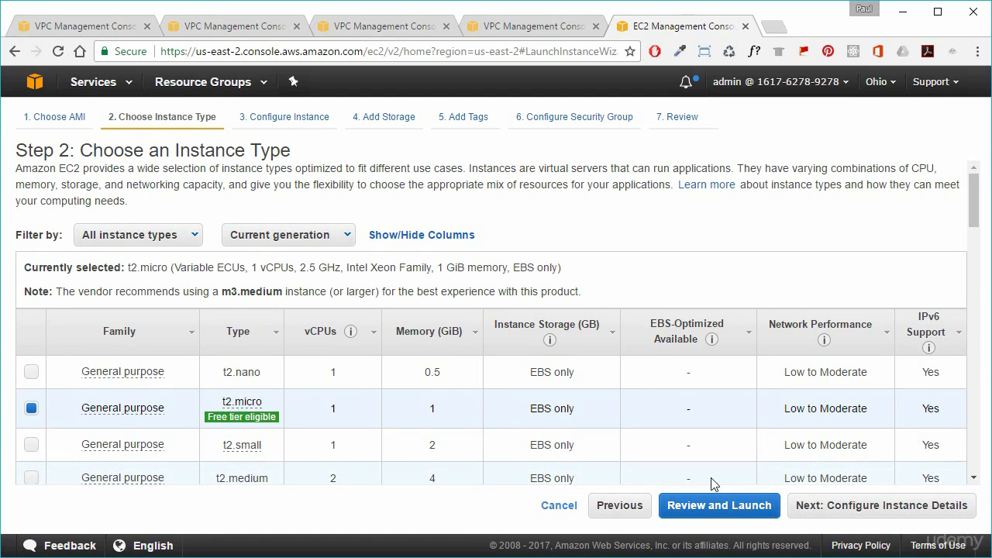
pyautogui.click(852, 515)
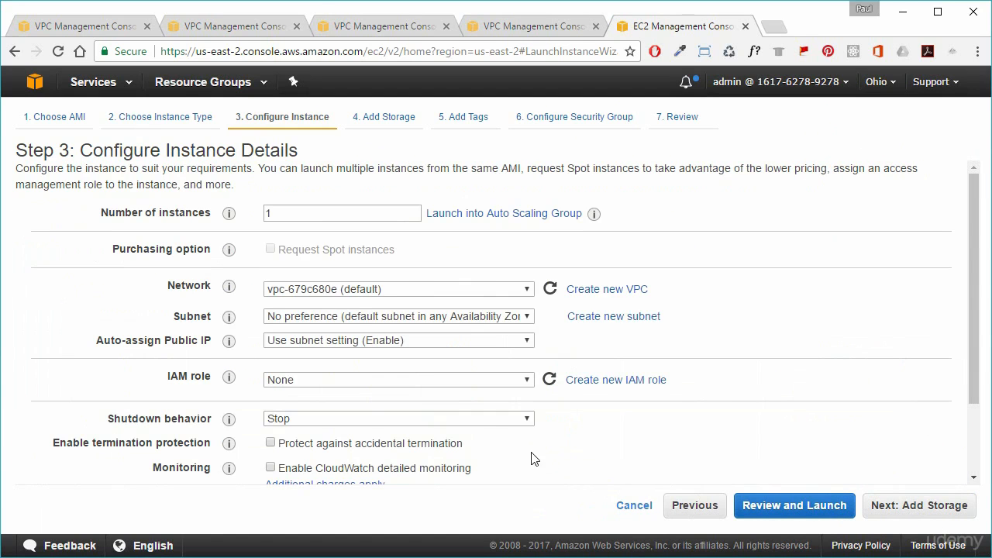
# Step: Set the instance's network to vpc_lab, keep the Public subnet, enable auto-assigning a public IP, and continue to storage
pyautogui.click(324, 292)
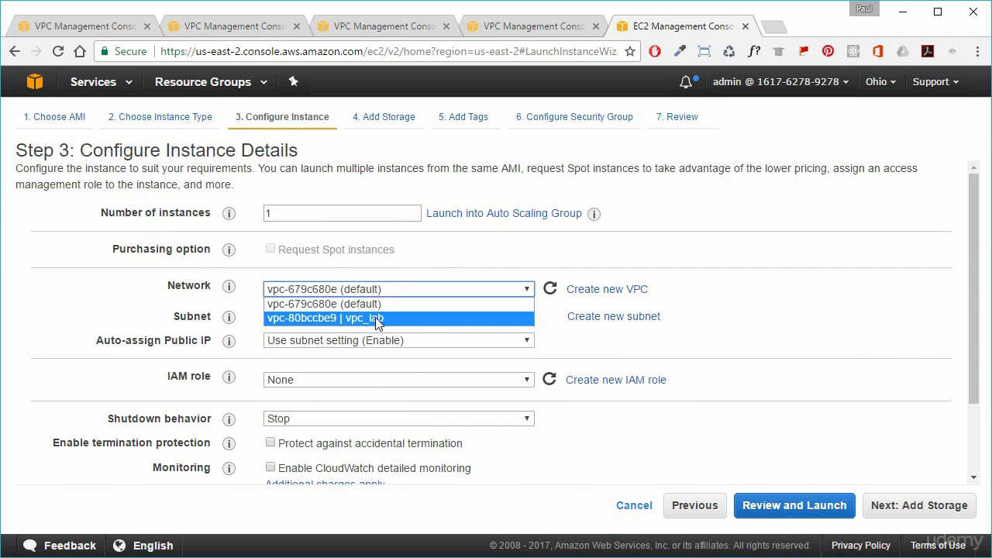
pyautogui.click(435, 318)
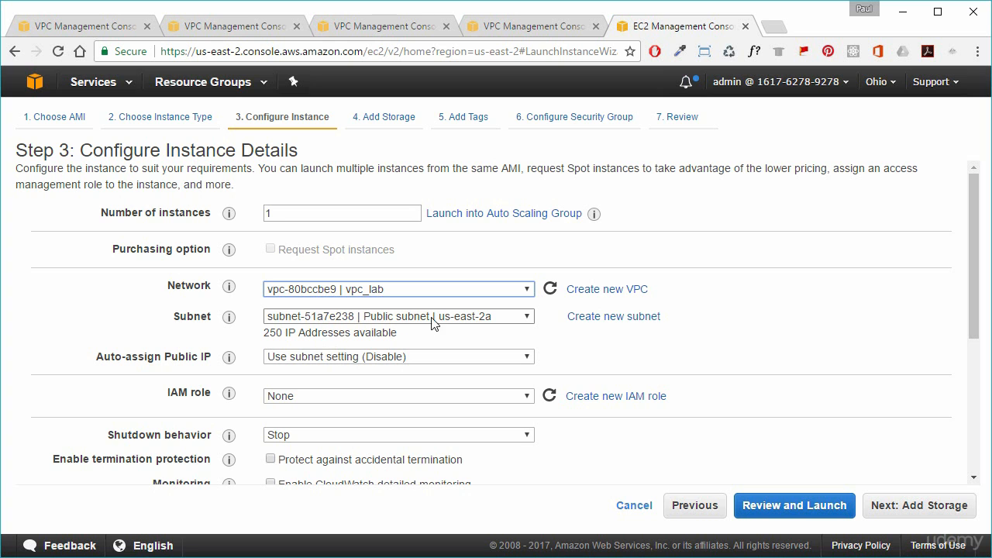
pyautogui.click(383, 361)
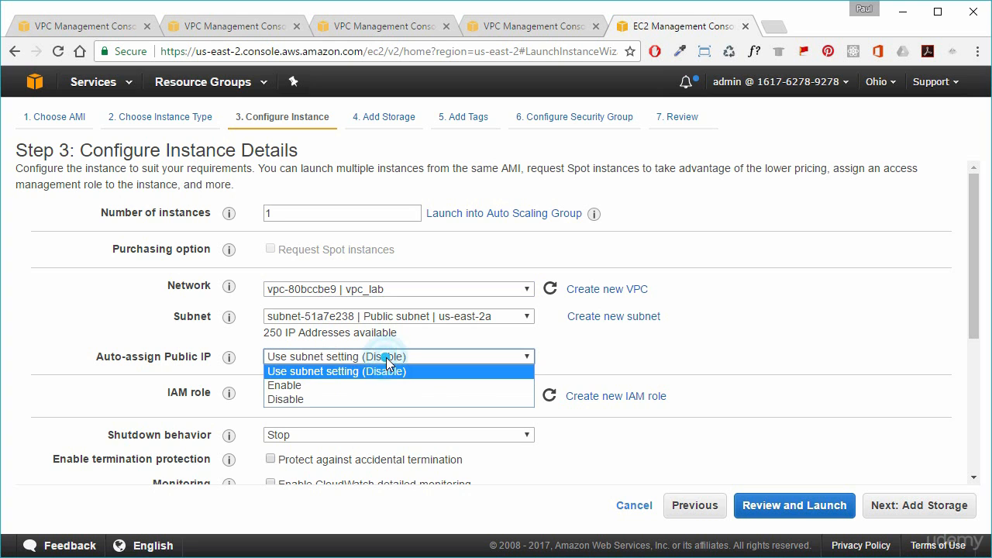
pyautogui.click(353, 385)
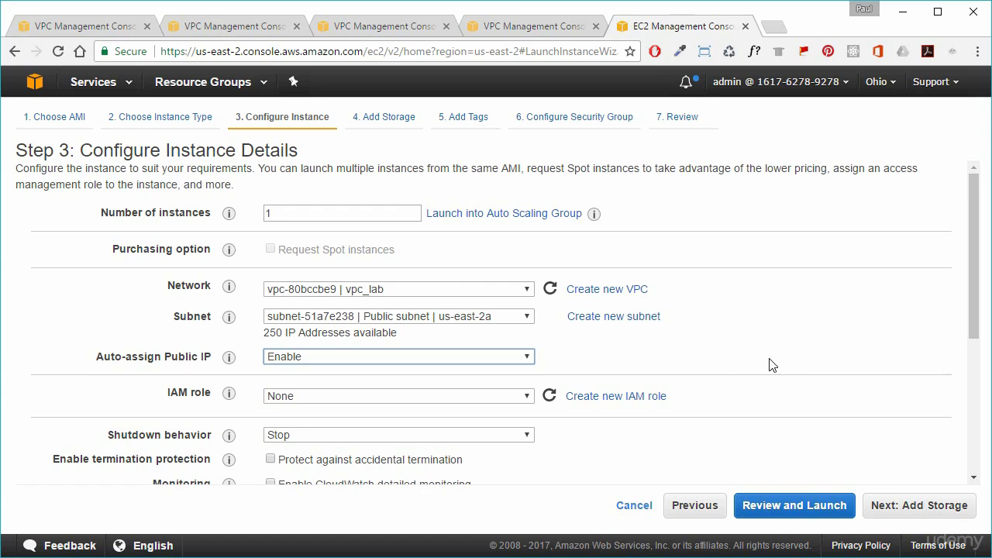
pyautogui.scroll(-3, 786, 361)
pyautogui.scroll(-2, 784, 362)
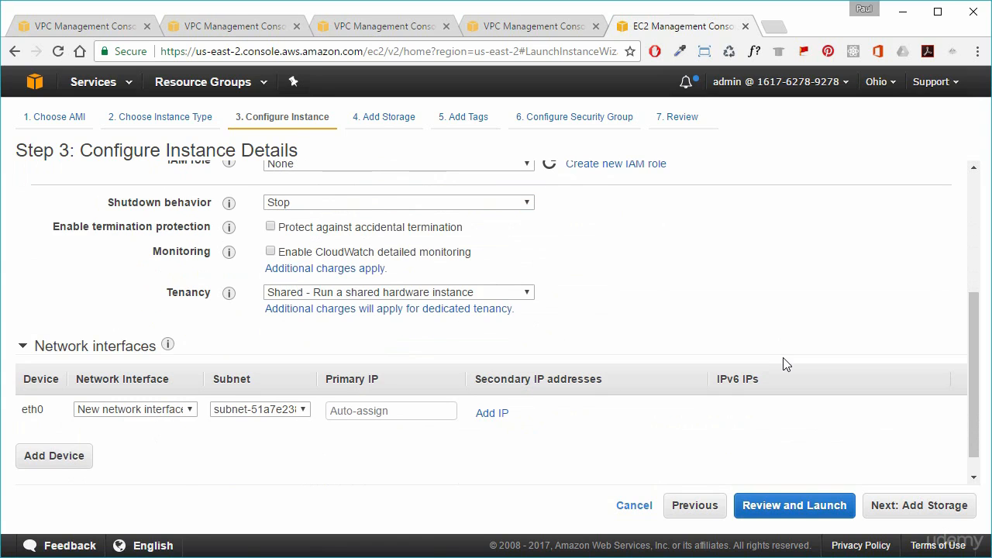
pyautogui.click(915, 511)
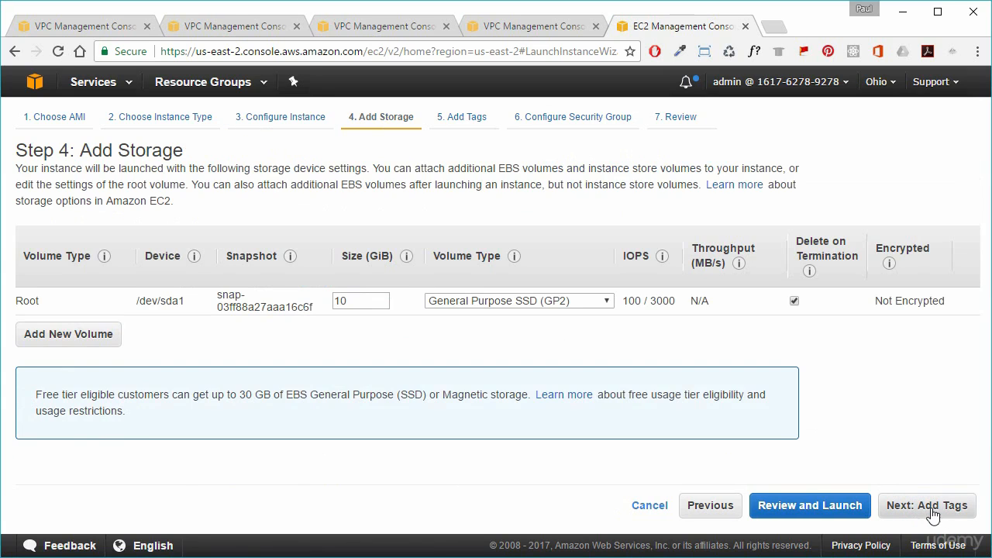
# Step: Keep the default storage, add no tags, accept the suggested new security group with its SSH, HTTP and HTTPS rules, and proceed to the launch review
pyautogui.click(932, 514)
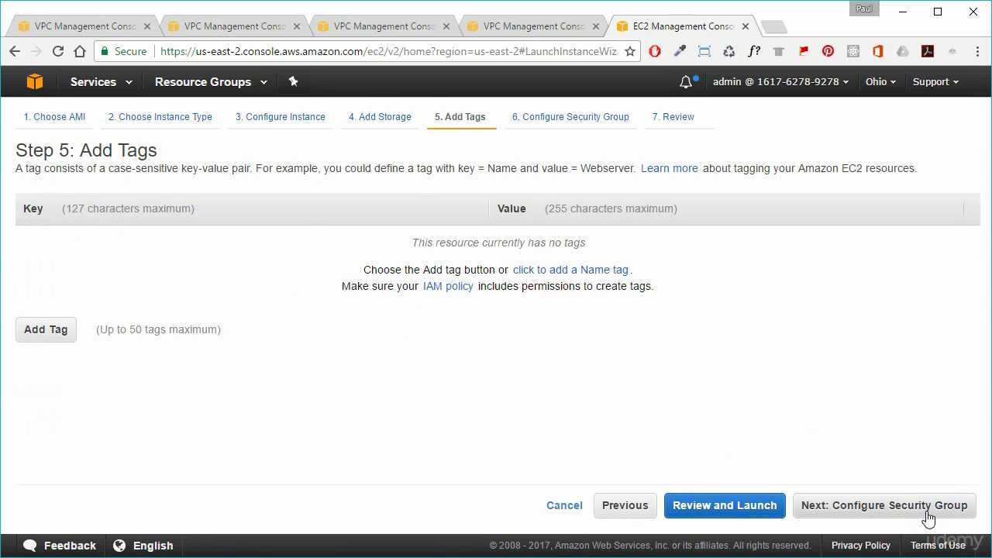
pyautogui.click(896, 510)
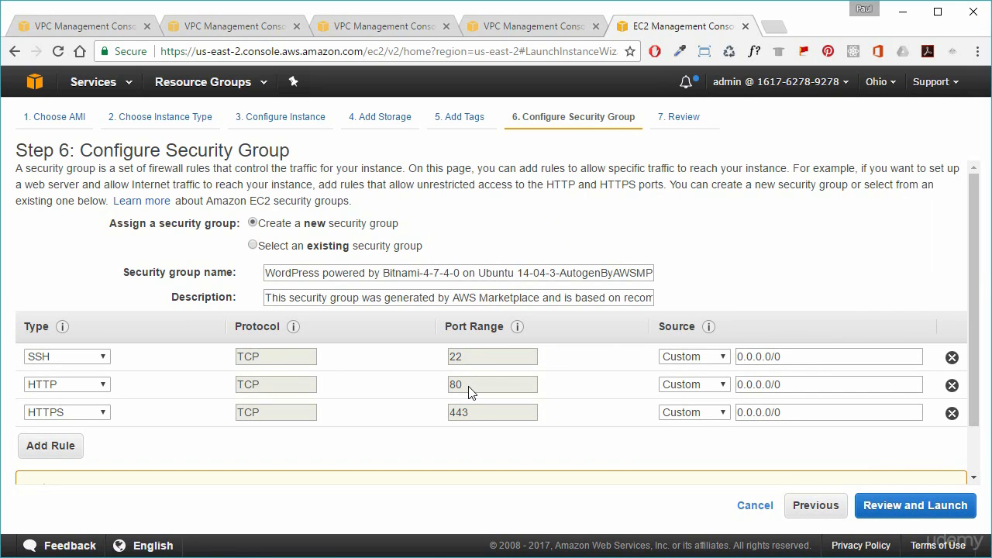
pyautogui.click(916, 511)
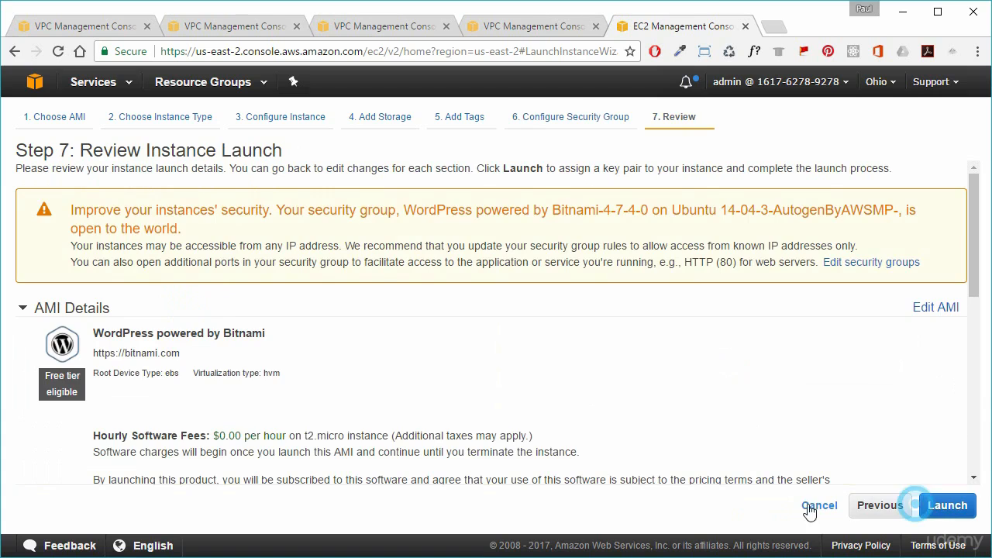
# Step: Launch the instance with the existing us-east-ohio key pair, acknowledging access to its private key file, and go to the instances list
pyautogui.click(944, 510)
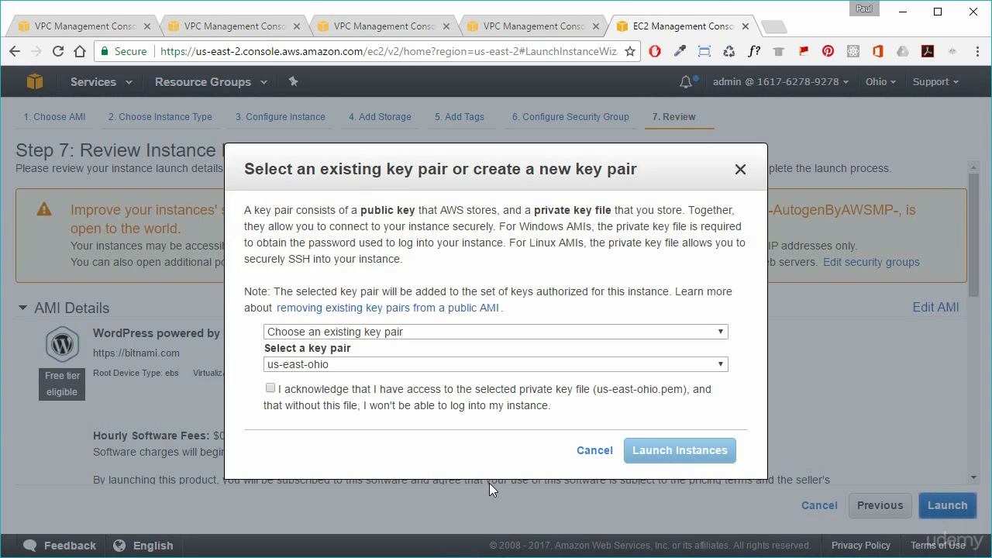
pyautogui.click(271, 388)
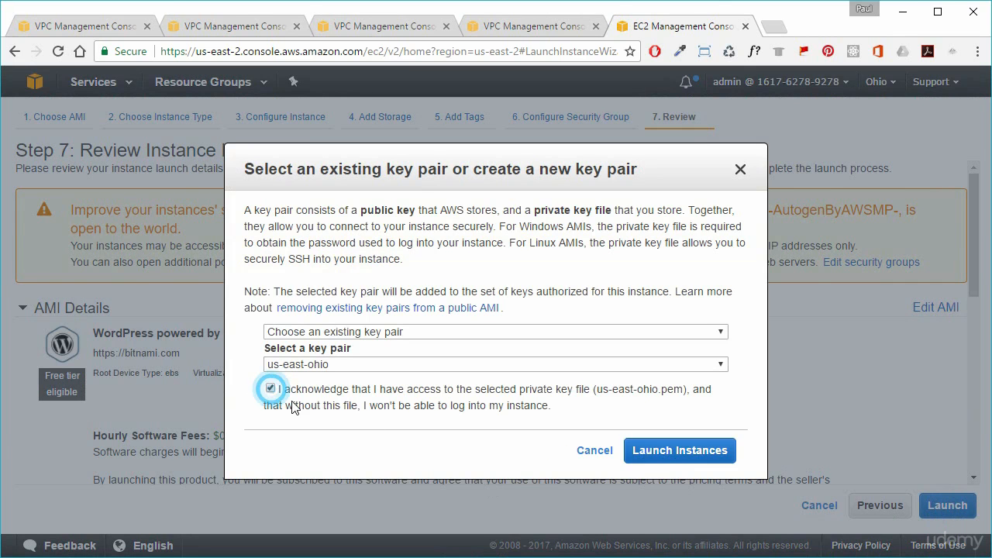
pyautogui.click(684, 452)
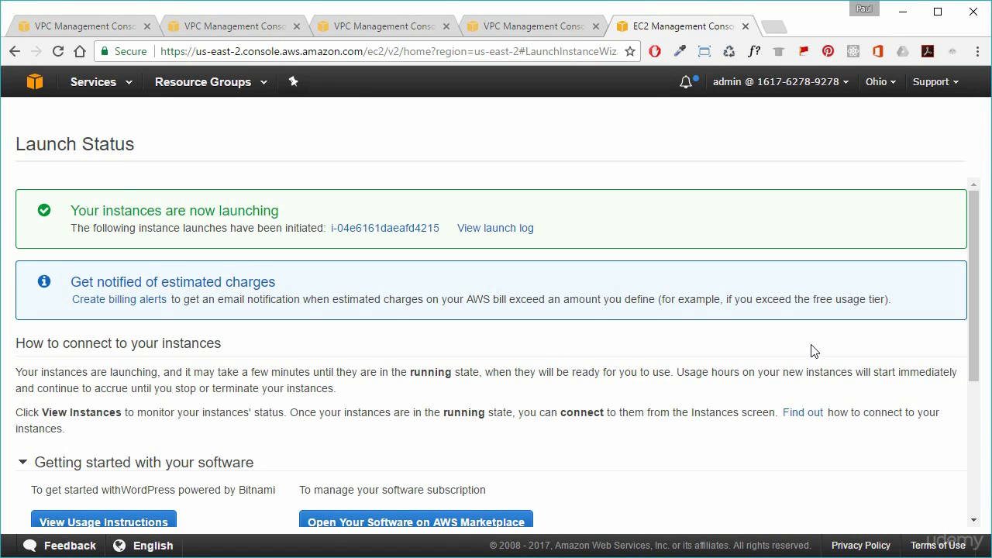
pyautogui.scroll(-3, 813, 351)
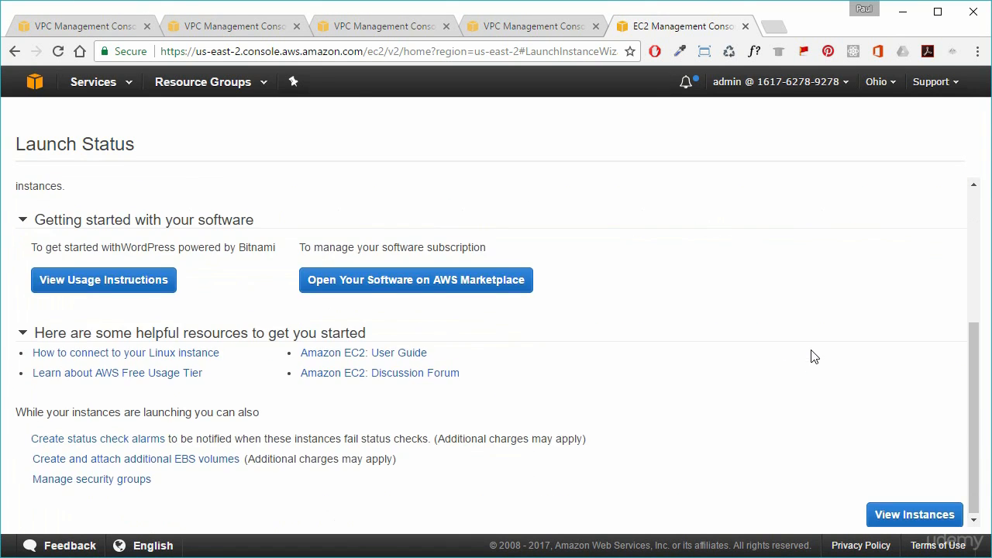
pyautogui.click(917, 517)
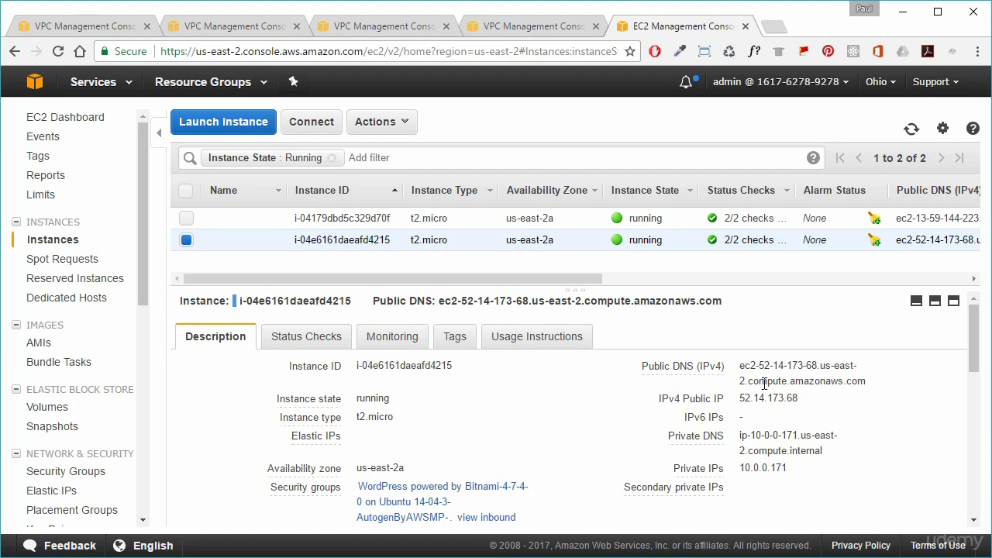
# Step: Open the new instance's IPv4 public IP, 52.14.173.68, in a new browser tab and look over the WordPress home page
pyautogui.click(813, 415)
pyautogui.click(817, 400)
pyautogui.moveTo(816, 400); pyautogui.dragTo(740, 400)
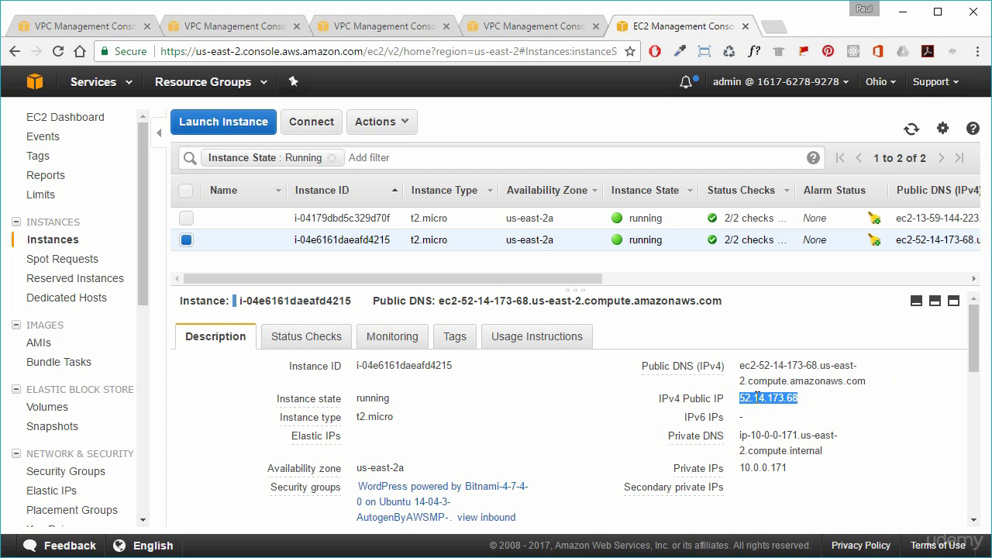
pyautogui.rightClick(756, 400)
pyautogui.click(852, 423)
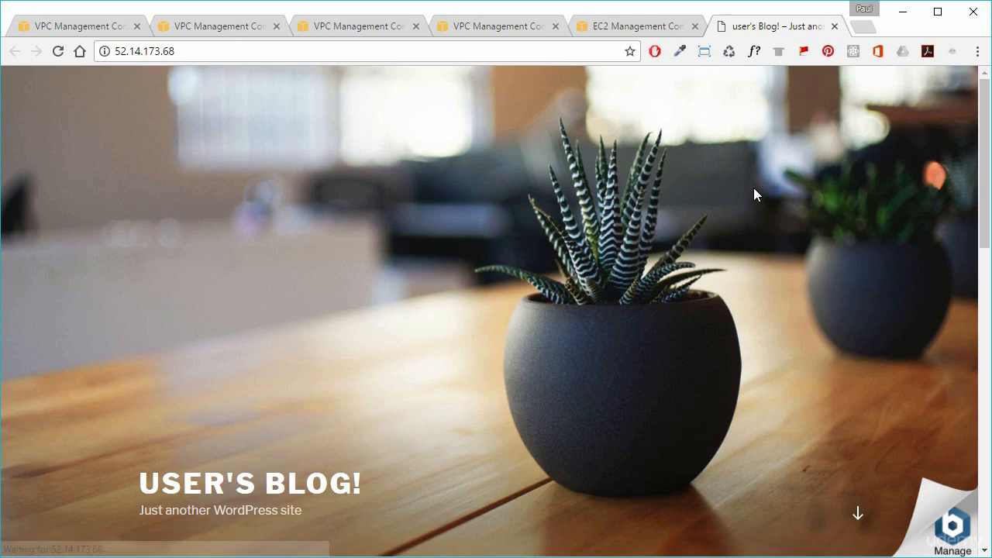
pyautogui.scroll(-4, 786, 302)
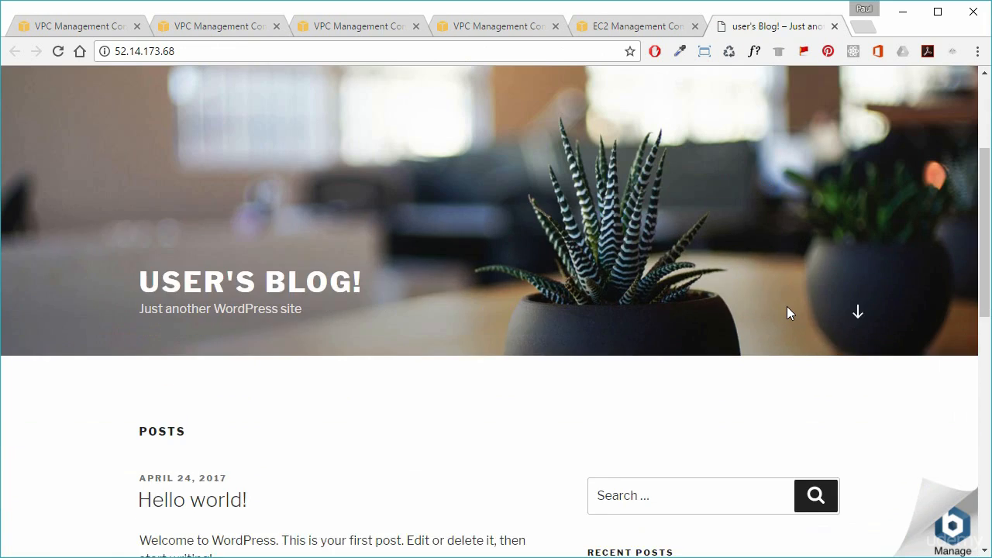
pyautogui.scroll(4, 762, 326)
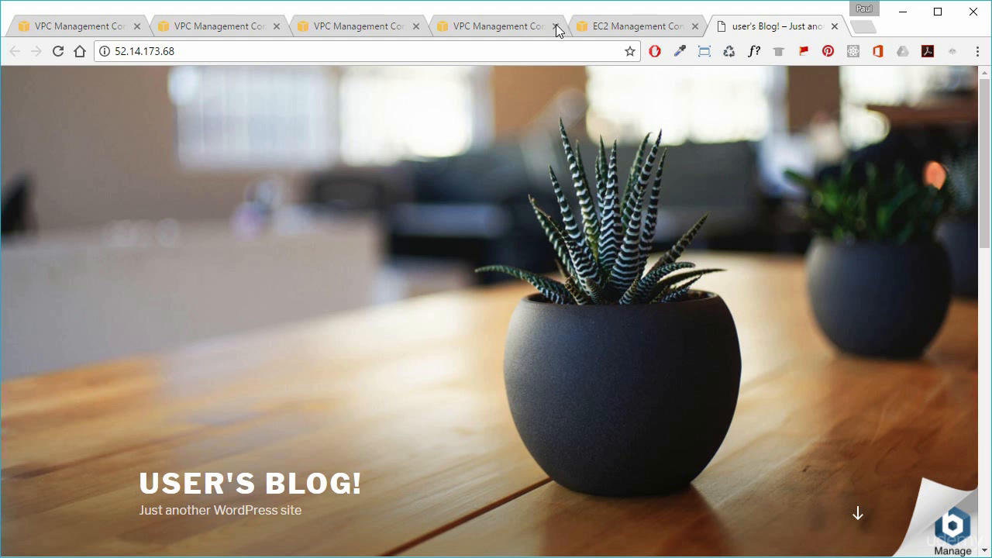
# Step: Close the WordPress page, go to the VPC route tables, and check the subnet associations of vpc_lab's non-main route table
pyautogui.click(187, 50)
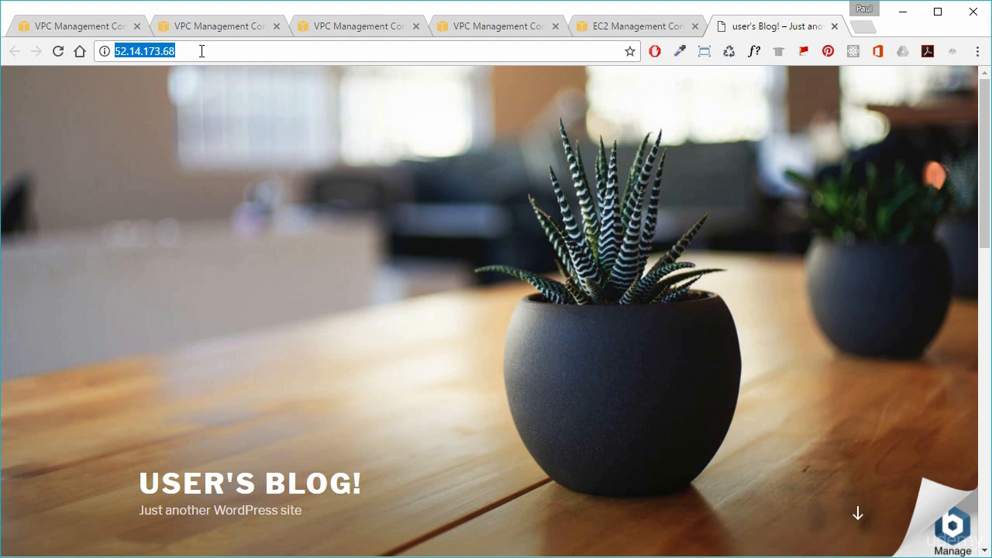
pyautogui.click(201, 51)
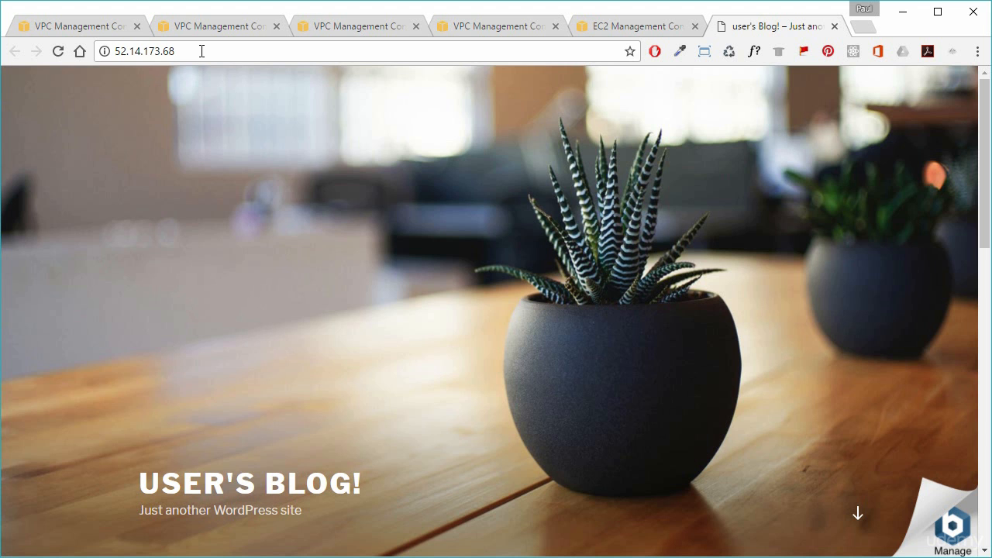
pyautogui.click(835, 27)
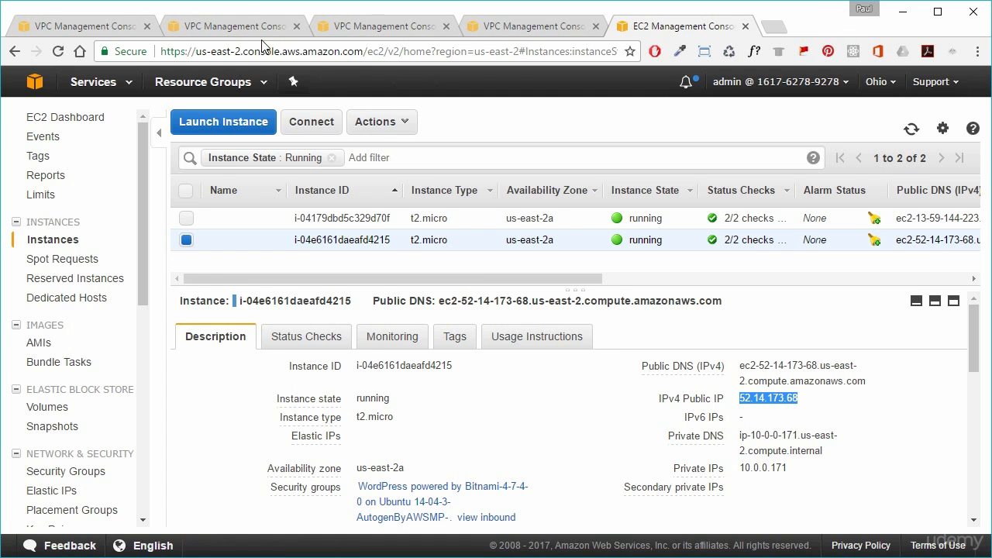
pyautogui.click(116, 28)
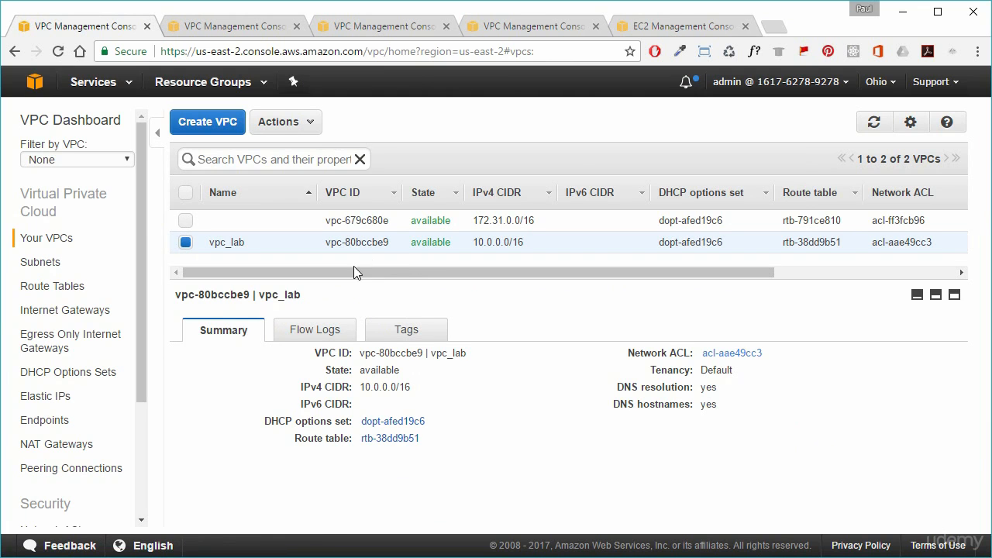
pyautogui.click(63, 289)
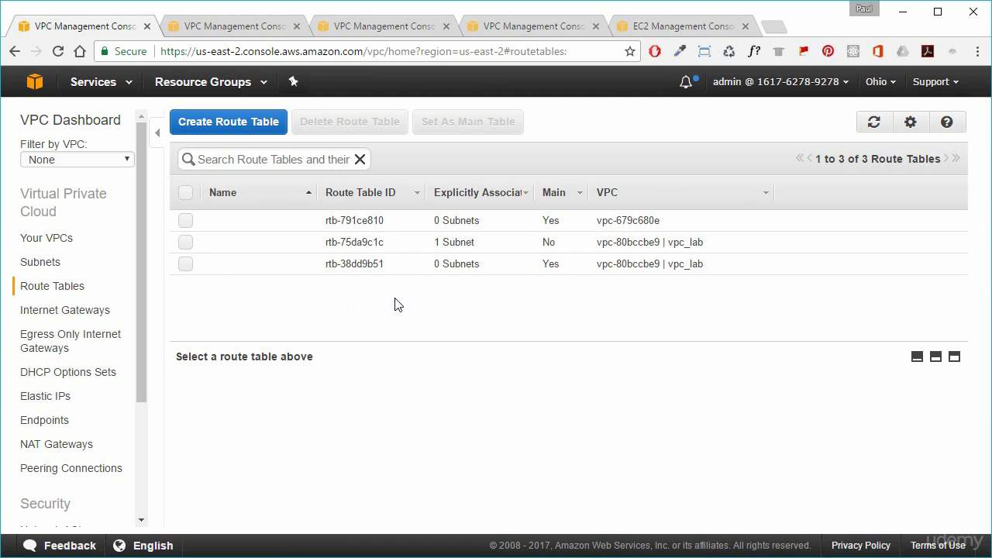
pyautogui.click(382, 243)
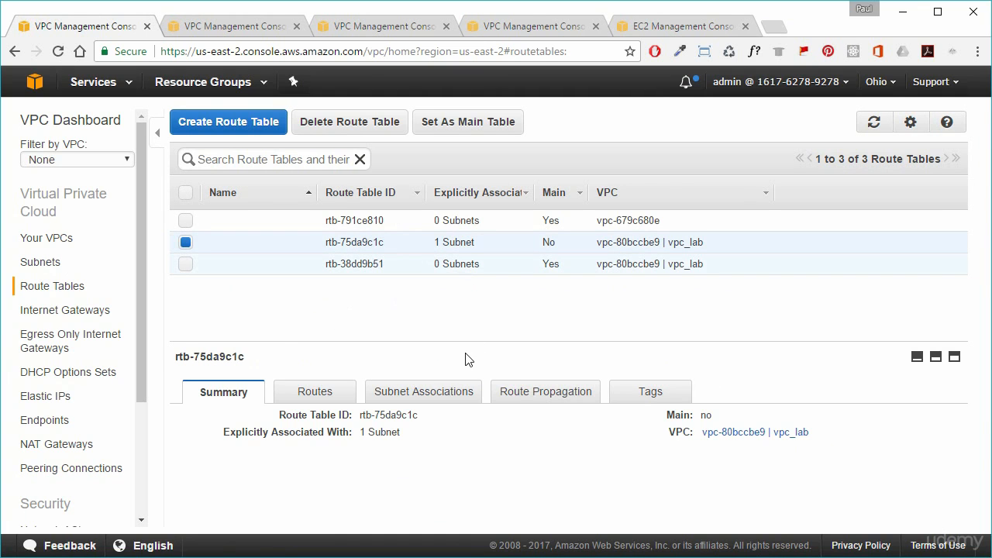
pyautogui.click(410, 393)
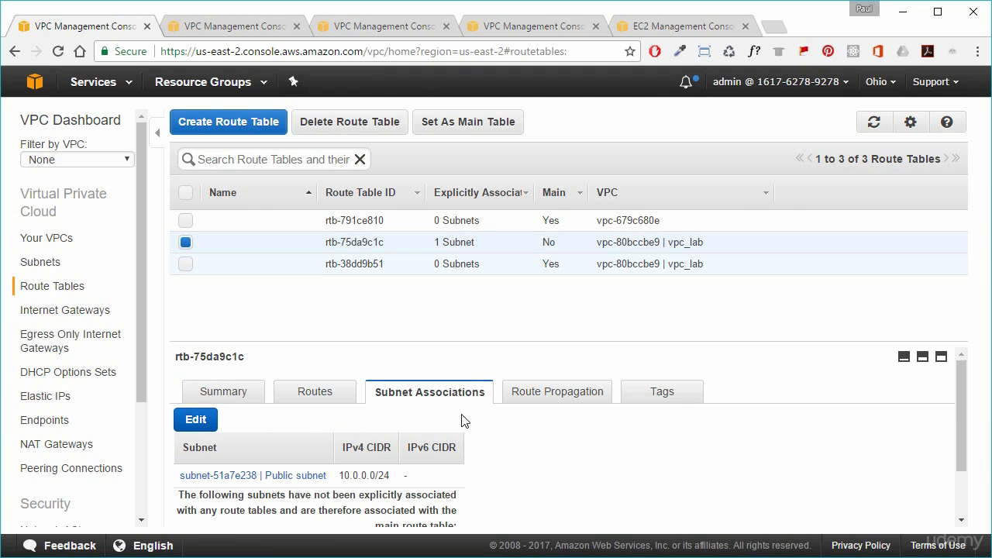
pyautogui.click(233, 400)
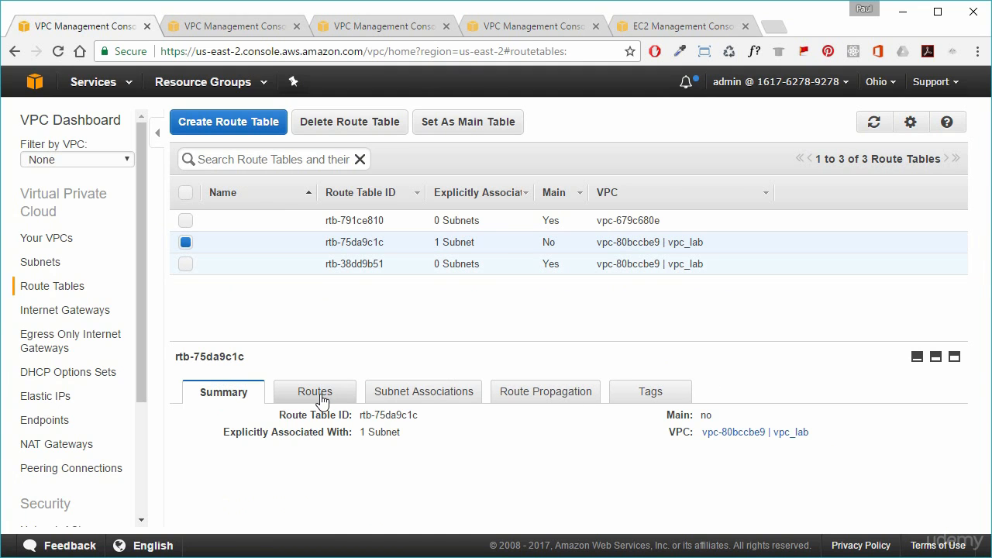
# Step: Remove the 0.0.0.0/0 route to the internet gateway from vpc_lab's non-main route table and save the routes
pyautogui.click(322, 400)
pyautogui.scroll(-1, 468, 447)
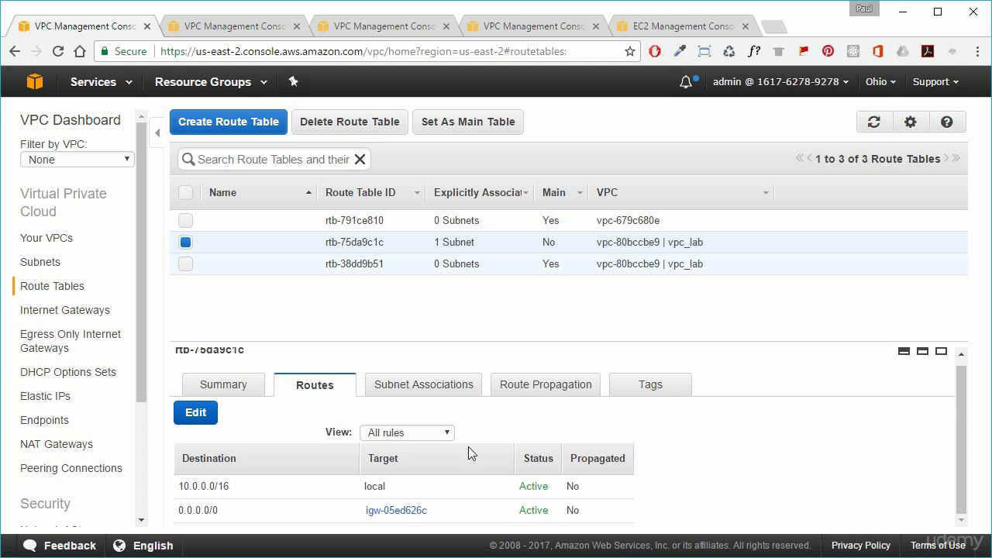
pyautogui.click(195, 412)
pyautogui.scroll(-1, 464, 457)
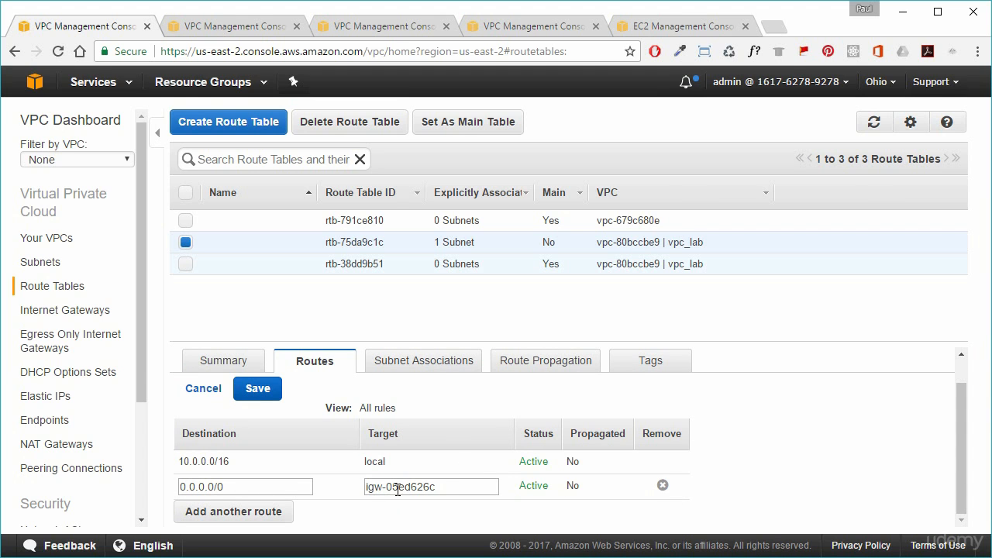
pyautogui.click(663, 485)
pyautogui.click(258, 415)
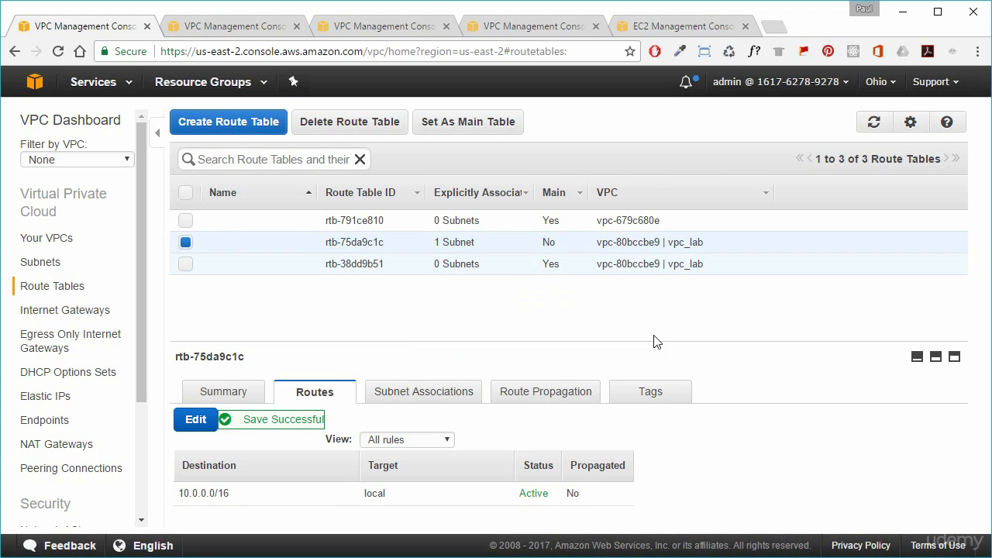
# Step: Test access to the WordPress instance's public IP, 52.14.173.68, in a new browser tab, and close that tab
pyautogui.click(664, 27)
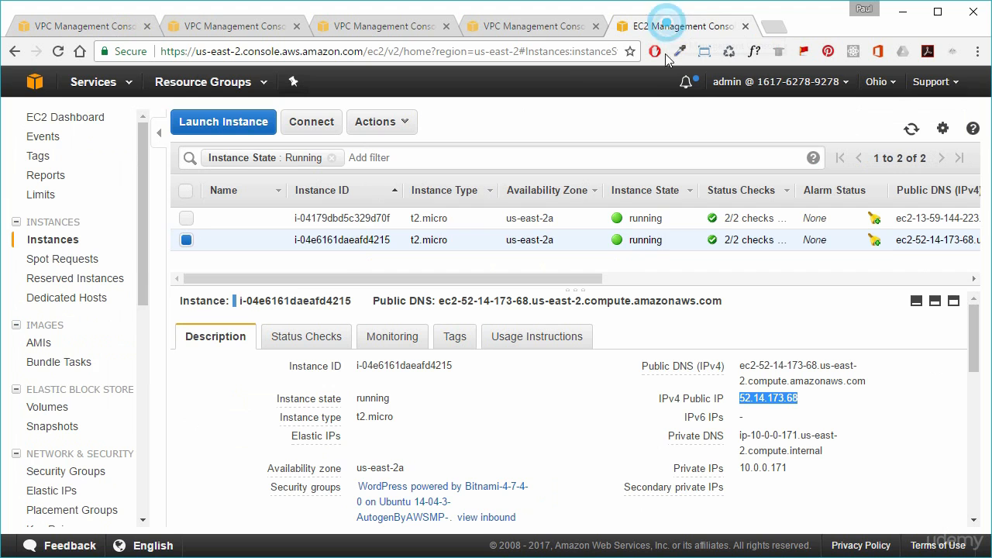
pyautogui.rightClick(766, 401)
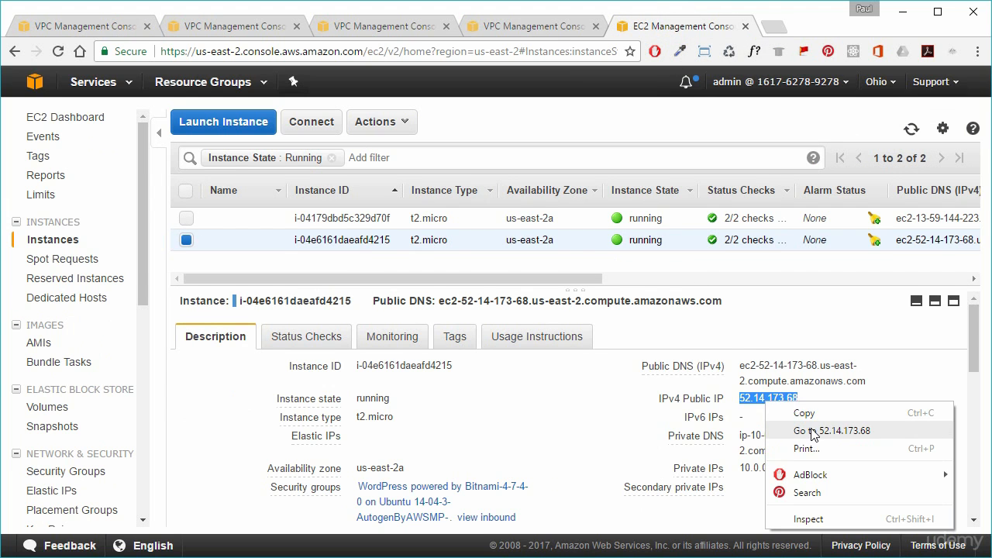
pyautogui.click(811, 432)
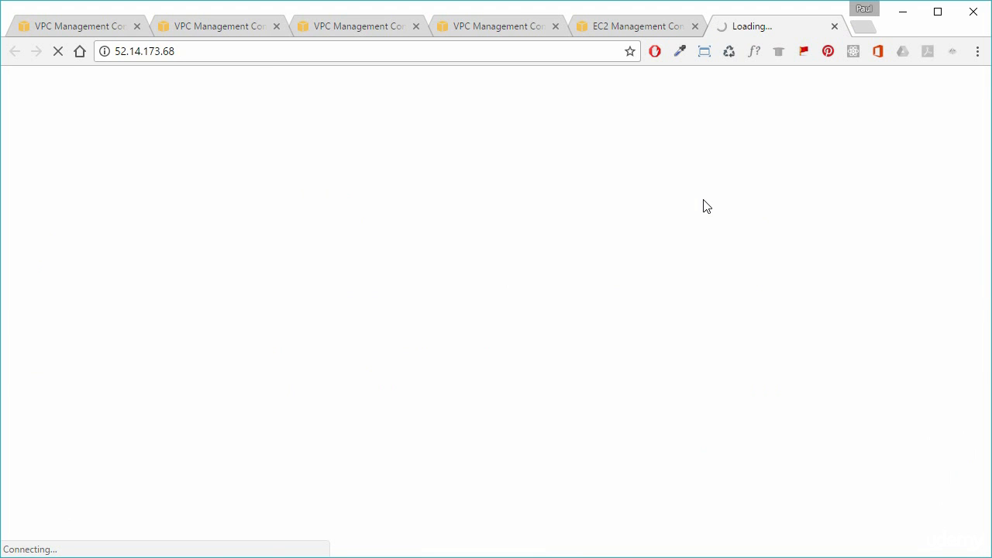
pyautogui.click(833, 26)
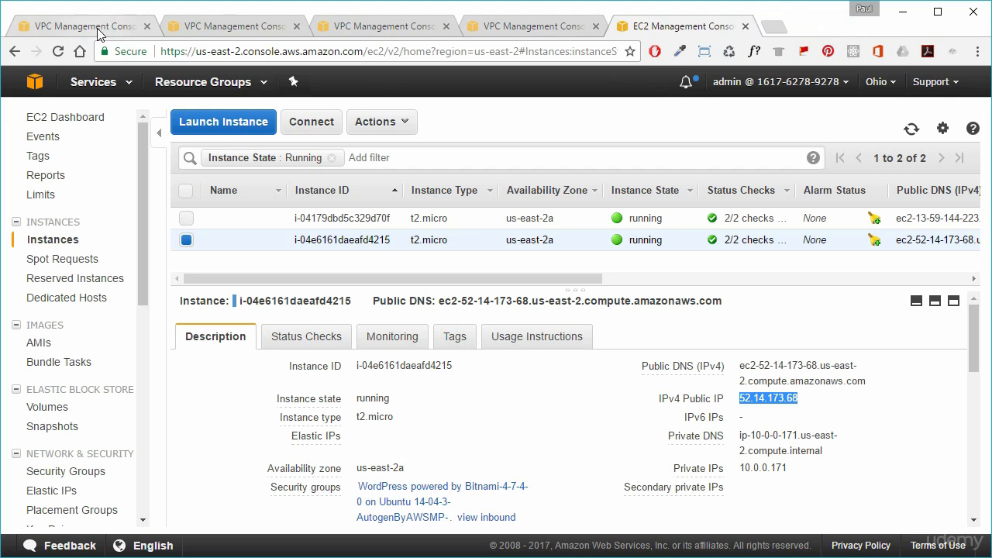
# Step: Add a route with destination 0.0.0.0/0 and target igw-05ed626c to vpc_lab's non-main route table and save it
pyautogui.click(74, 26)
pyautogui.click(196, 419)
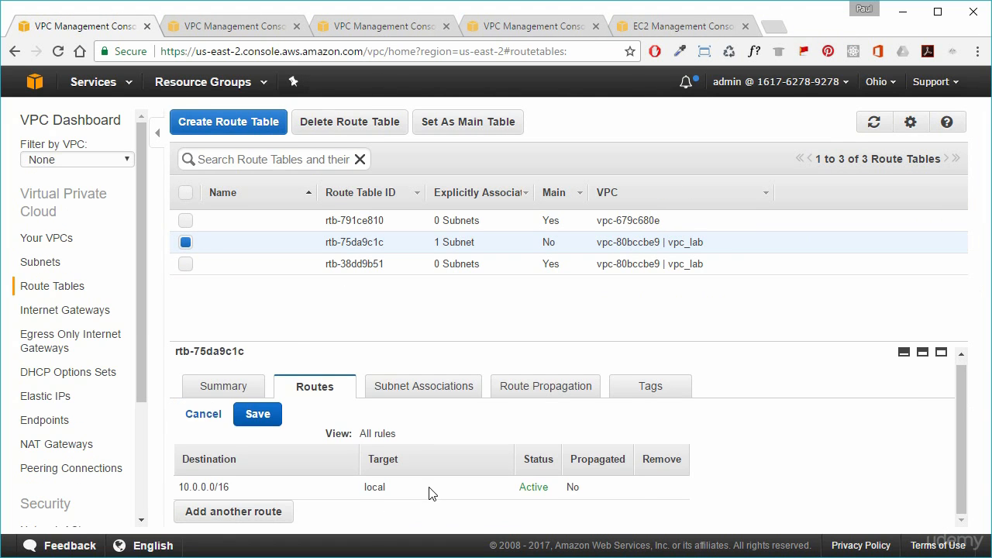
pyautogui.click(257, 517)
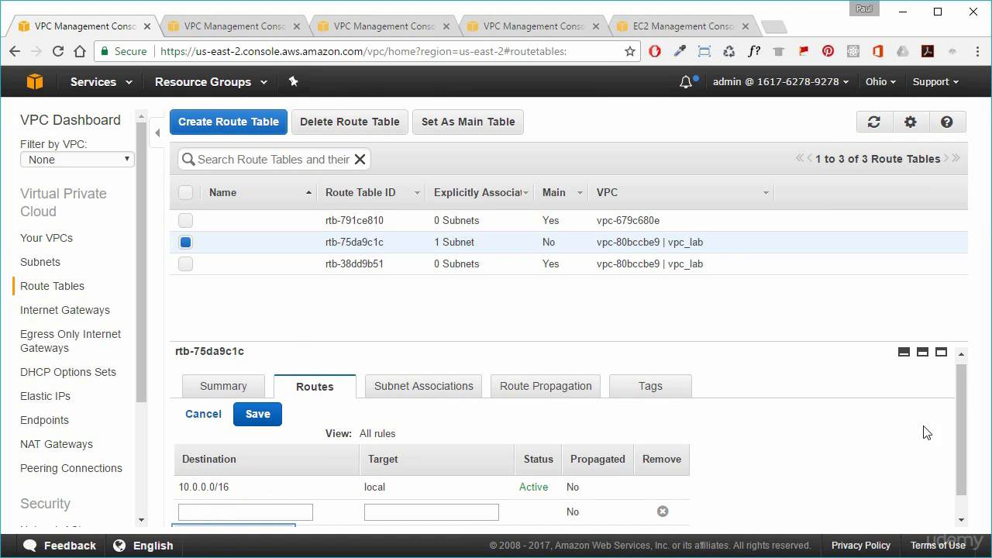
pyautogui.scroll(-1, 966, 451)
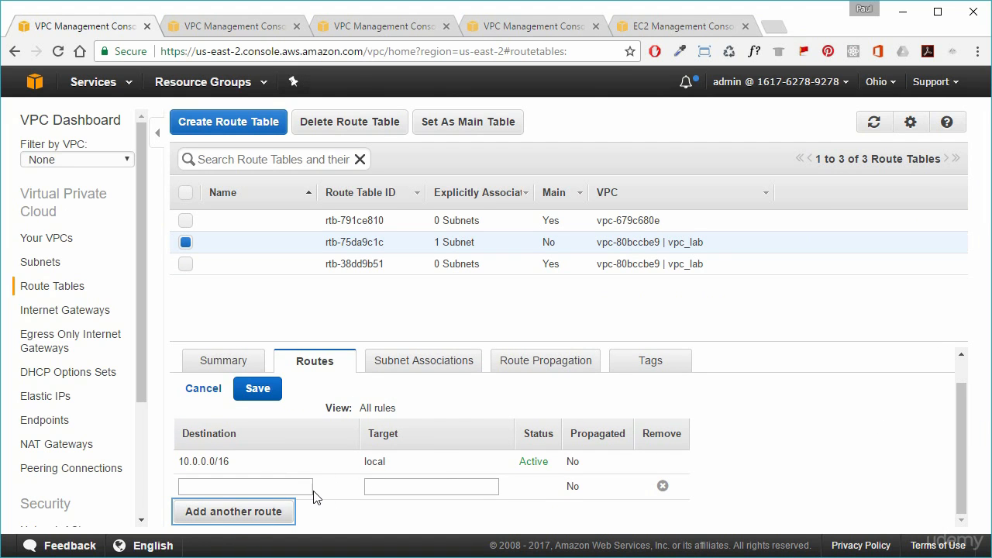
pyautogui.click(256, 486)
pyautogui.write('0')
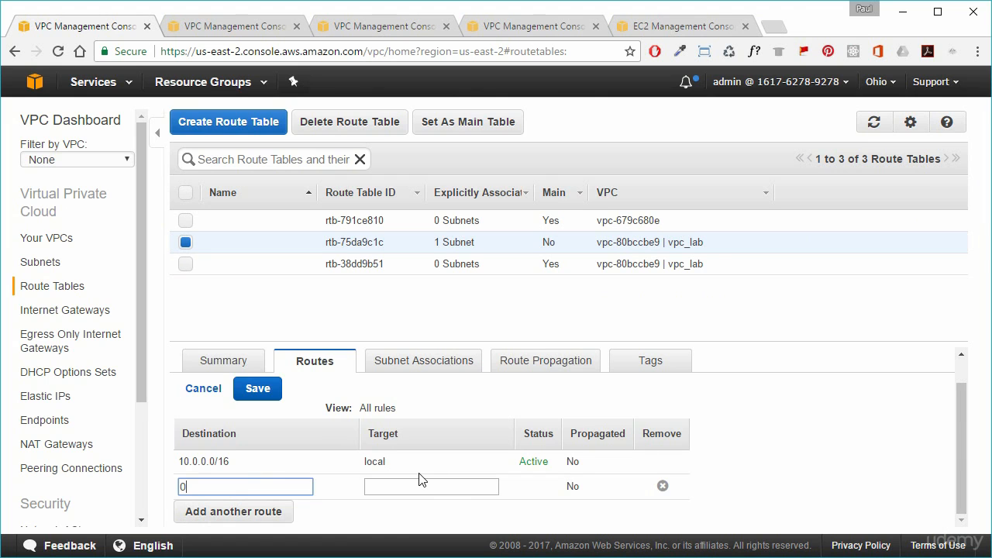
pyautogui.write('.0.0.0/0')
pyautogui.click(423, 488)
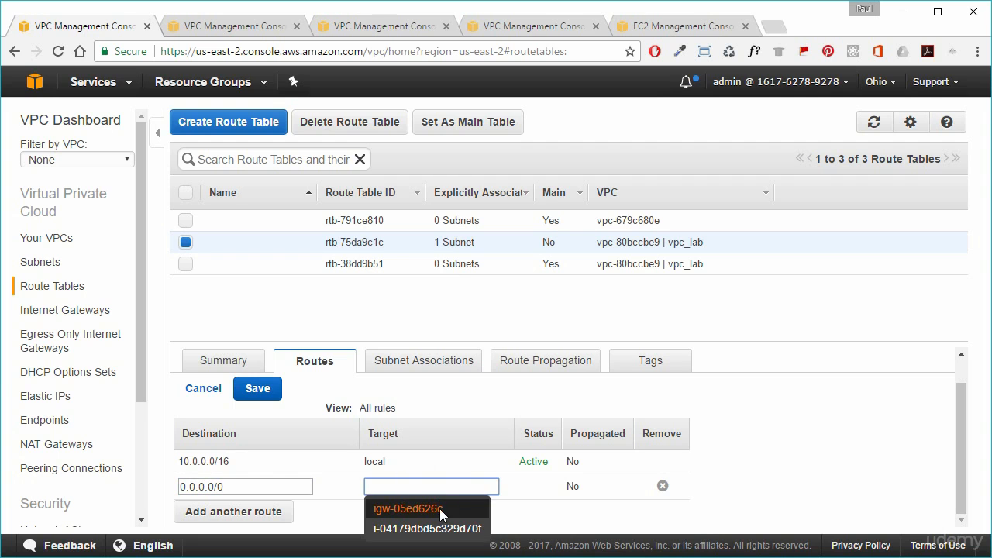
pyautogui.click(434, 511)
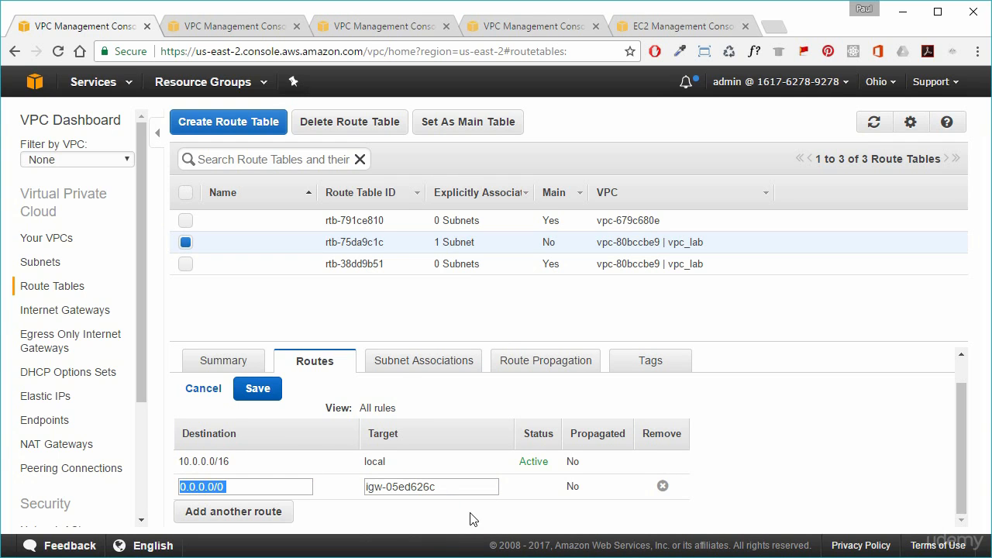
pyautogui.click(248, 393)
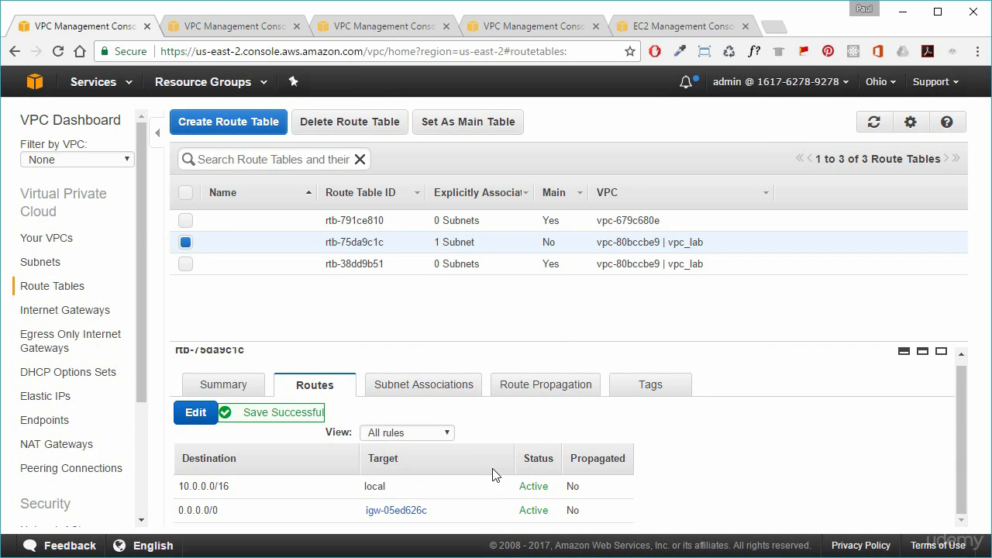
# Step: Return to the EC2 instances list and open the WordPress instance's public IP, 52.14.173.68, again in a new tab
pyautogui.click(717, 25)
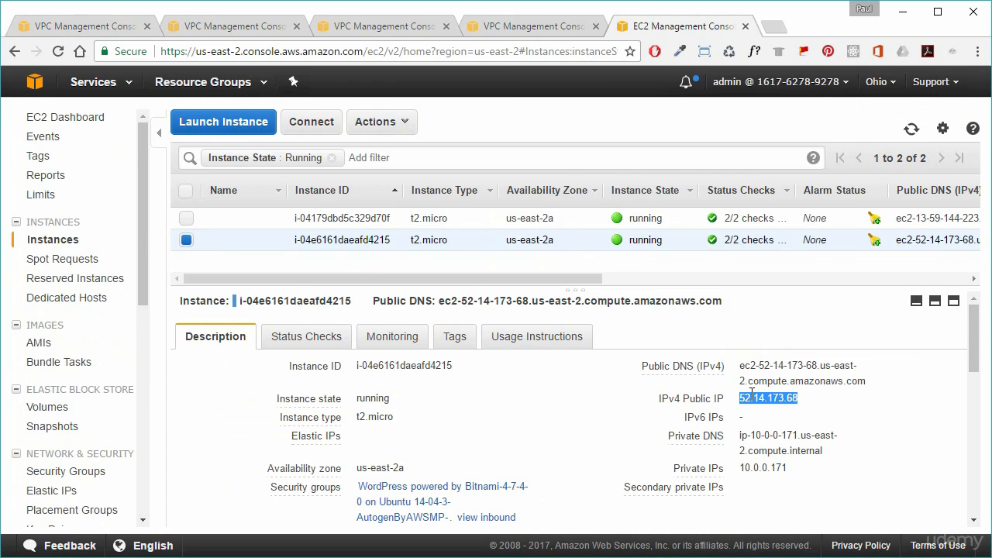
pyautogui.rightClick(837, 400)
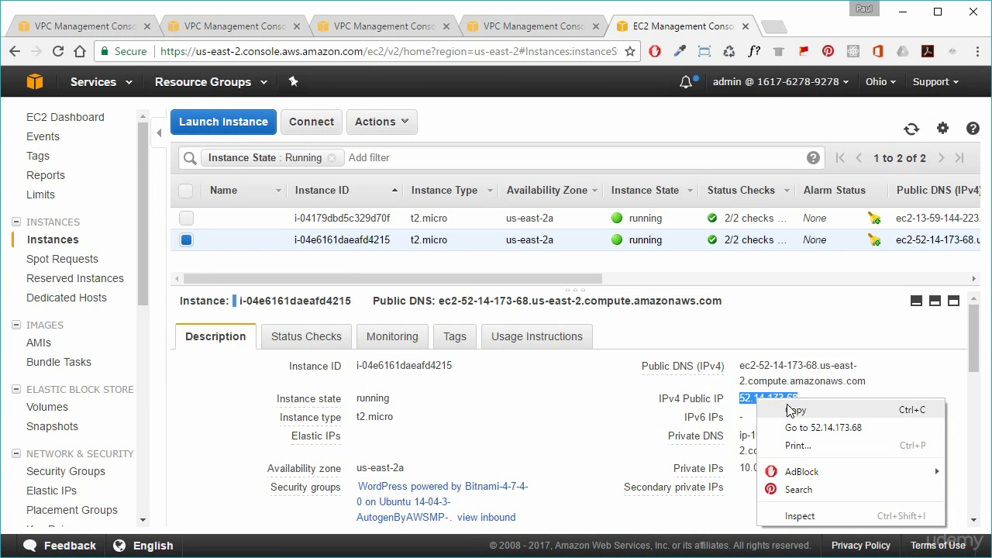
pyautogui.click(853, 425)
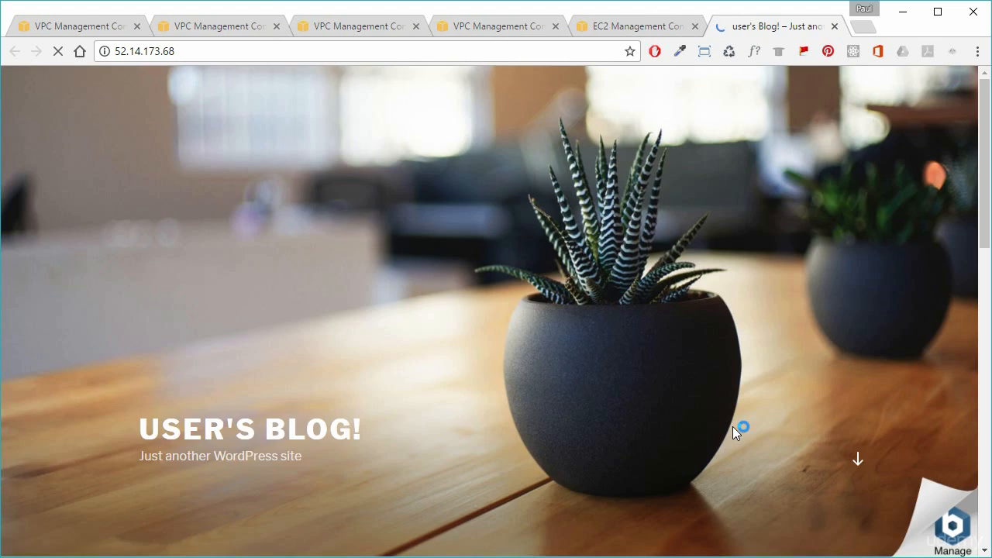